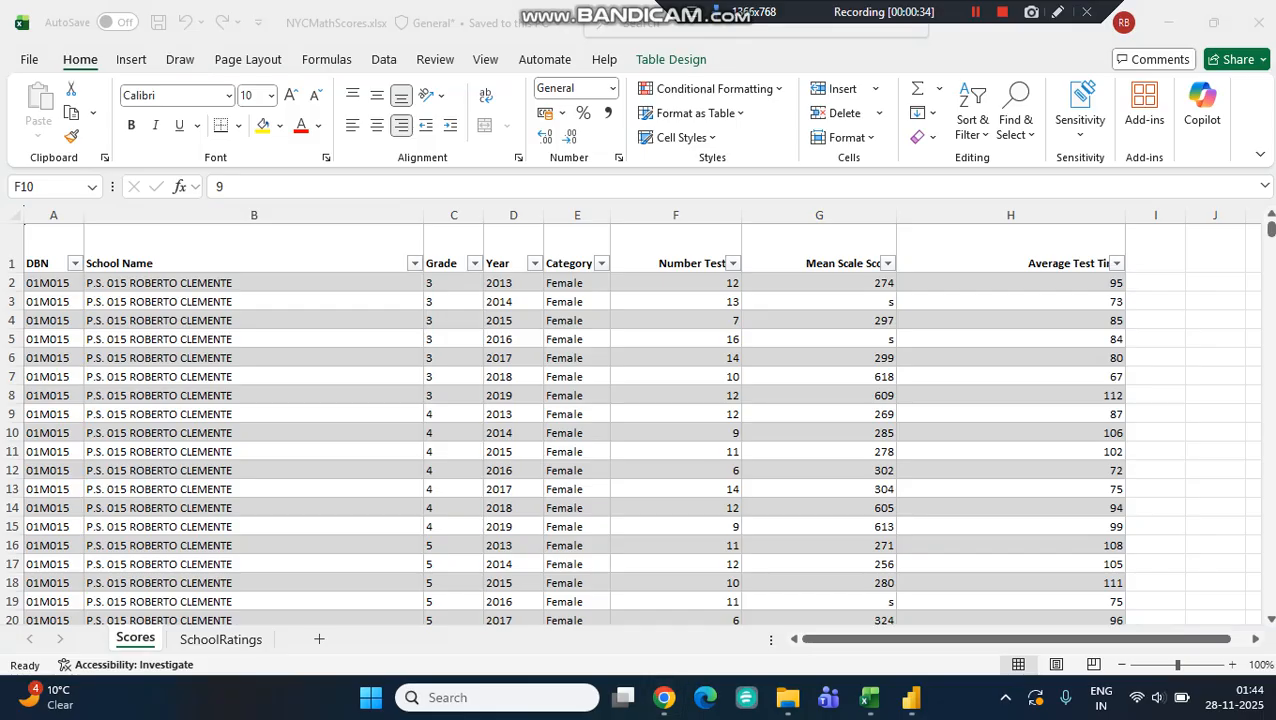
- Switch to Chrome to view the Microsoft Power BI Desktop download page and return to the NYCMathScores workbook in Excel
{"action": "left_click", "coordinate": [664, 697]}
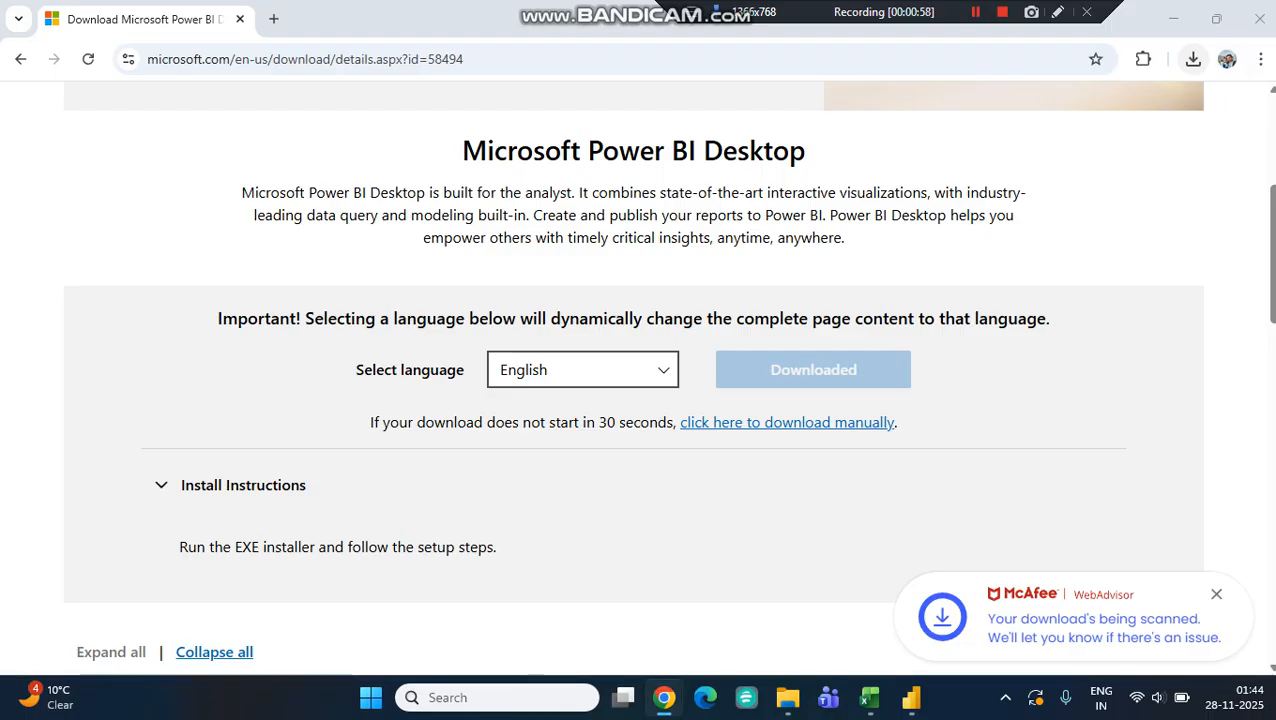
{"action": "left_click", "coordinate": [869, 698]}
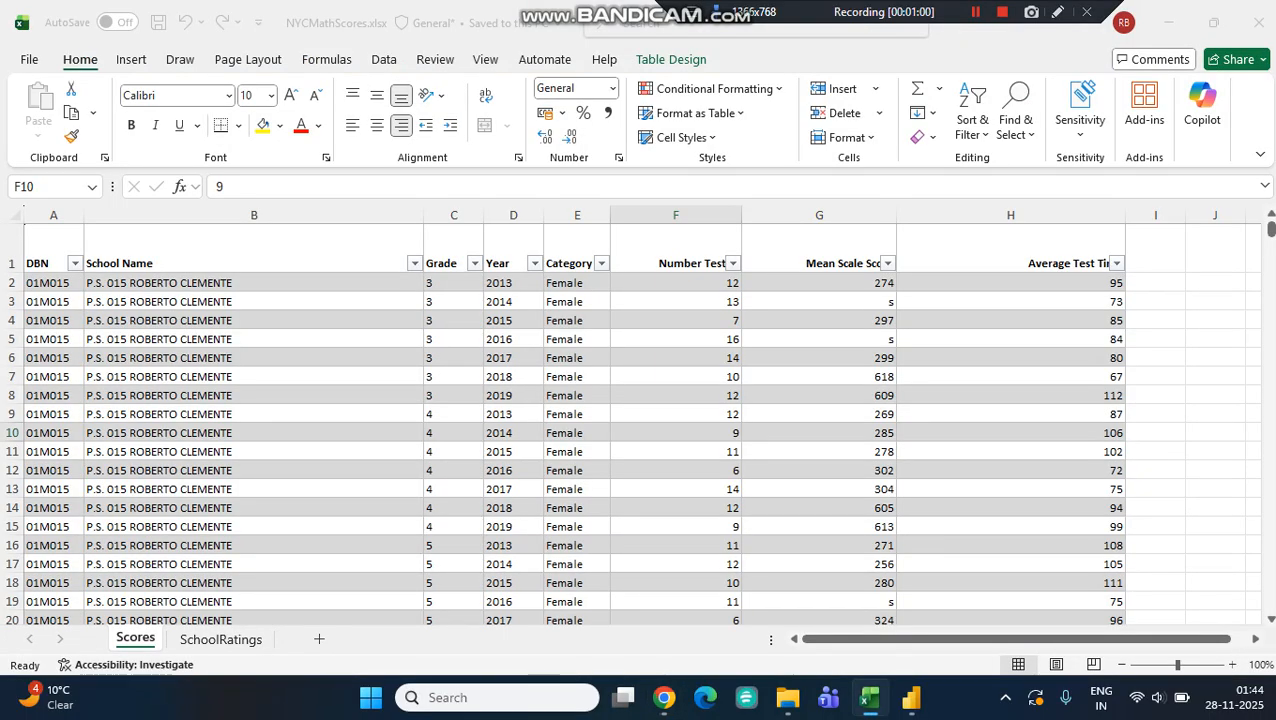
- Examine the School Name and Grade columns in the first rows of the Scores sheet
{"action": "left_click", "coordinate": [676, 452]}
{"action": "left_click", "coordinate": [254, 377]}
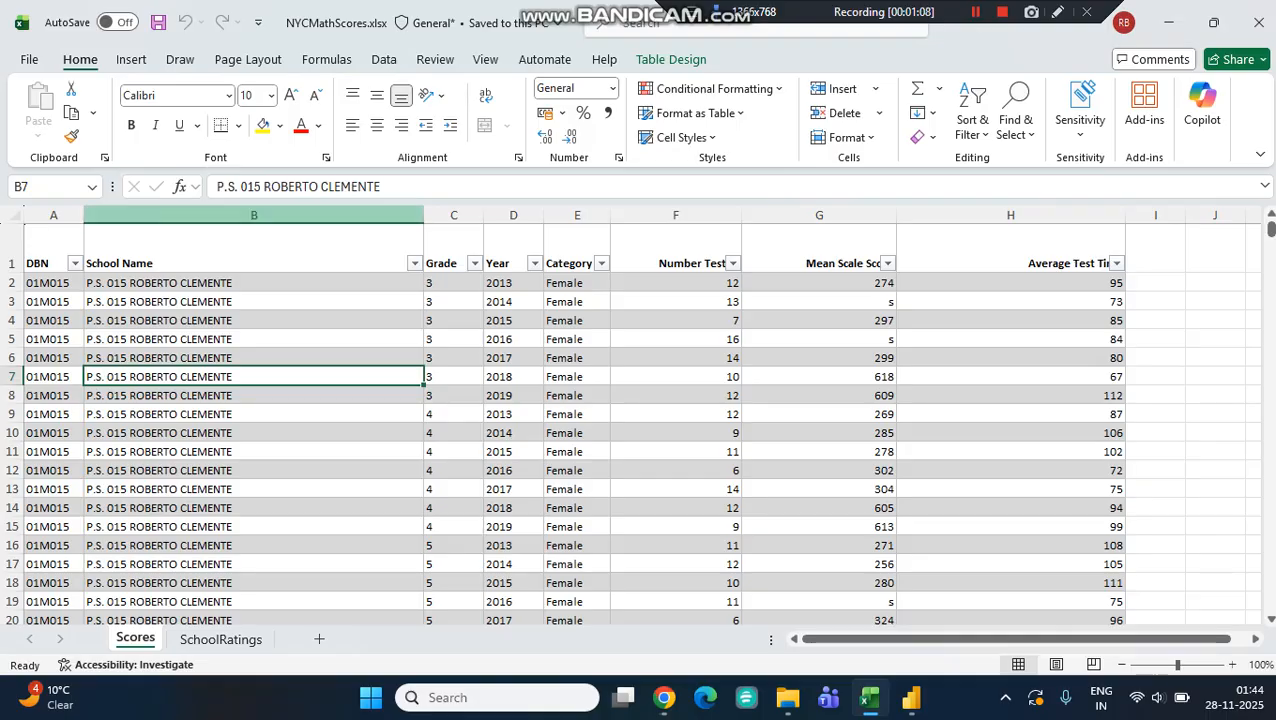
{"action": "left_click", "coordinate": [253, 215]}
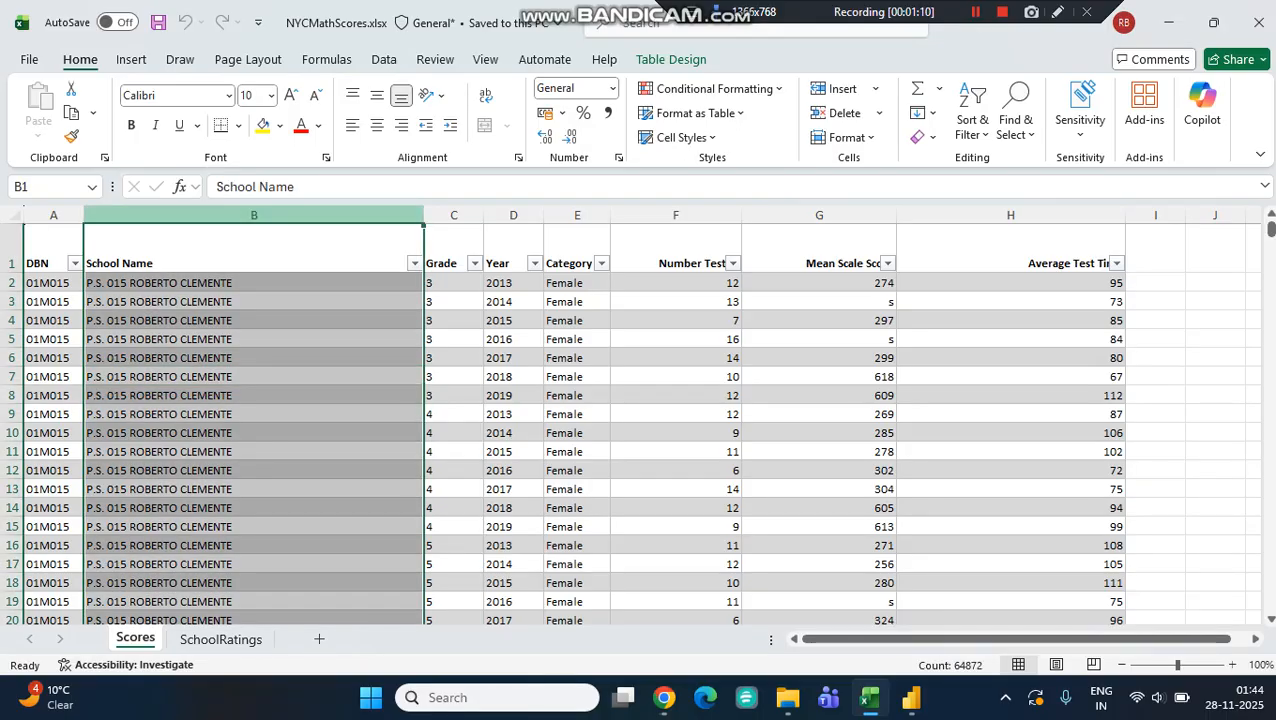
{"action": "left_click", "coordinate": [253, 283]}
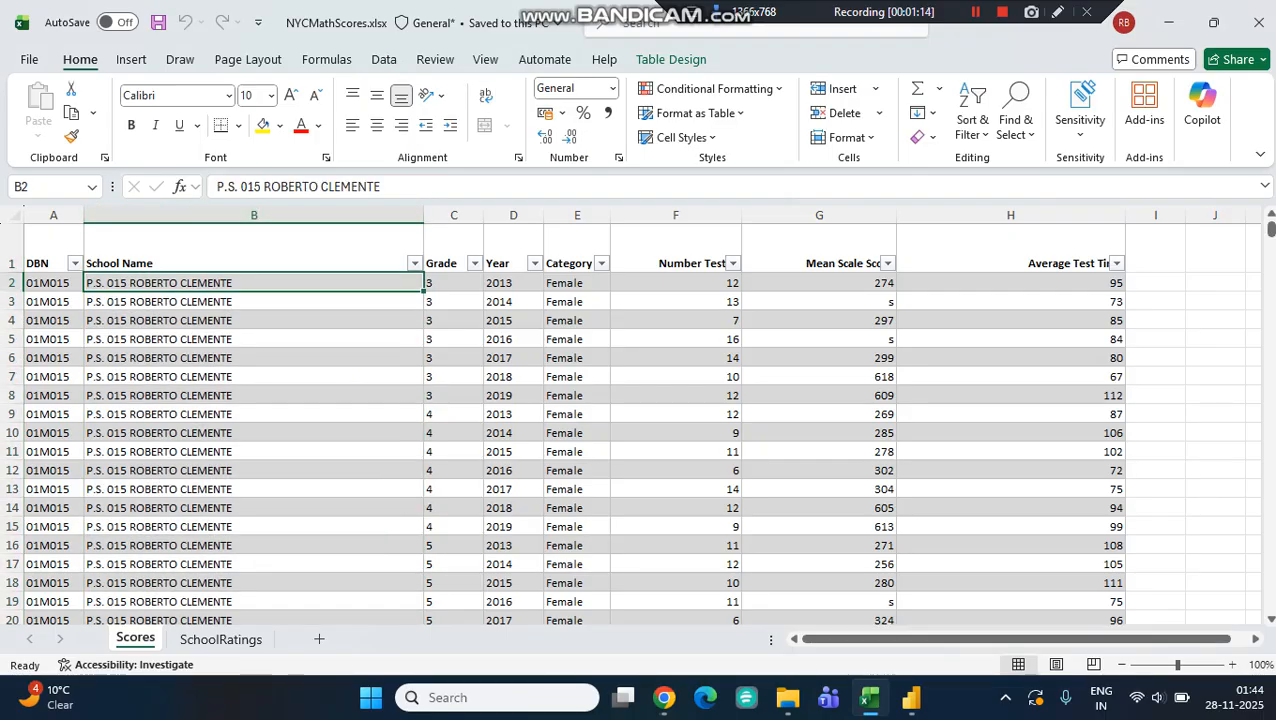
{"action": "left_click", "coordinate": [253, 302]}
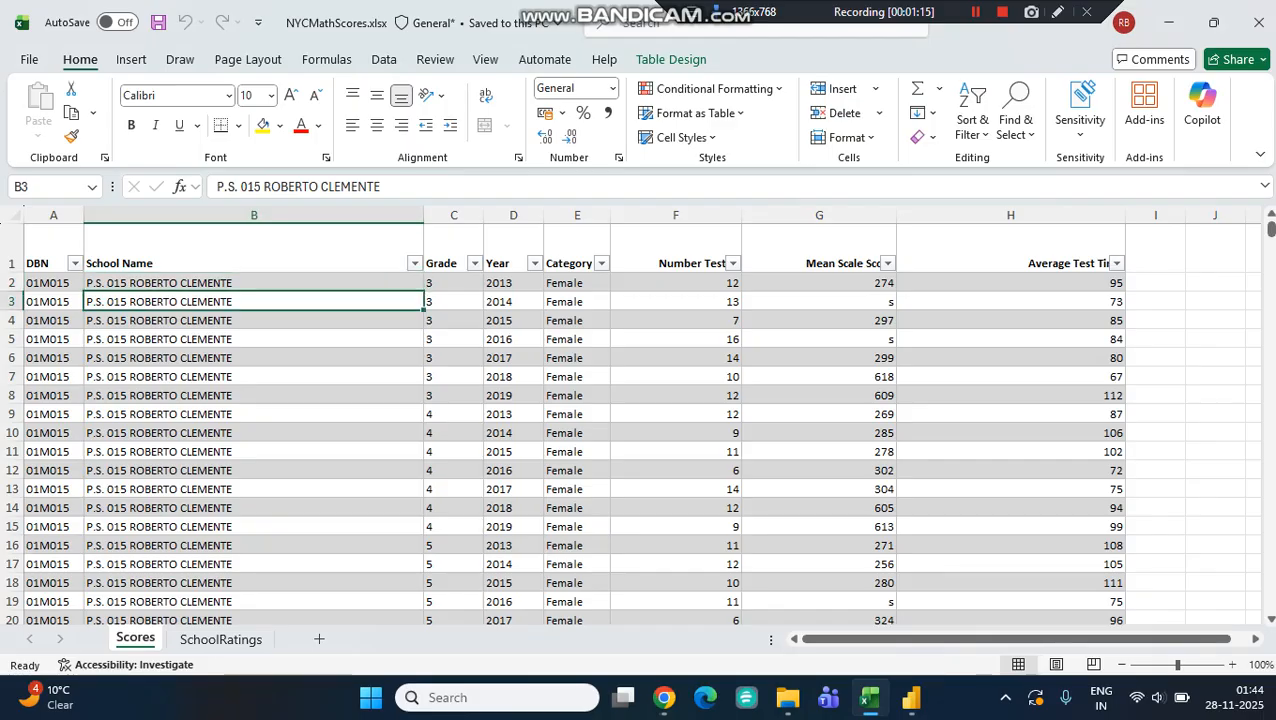
{"action": "left_click", "coordinate": [453, 302]}
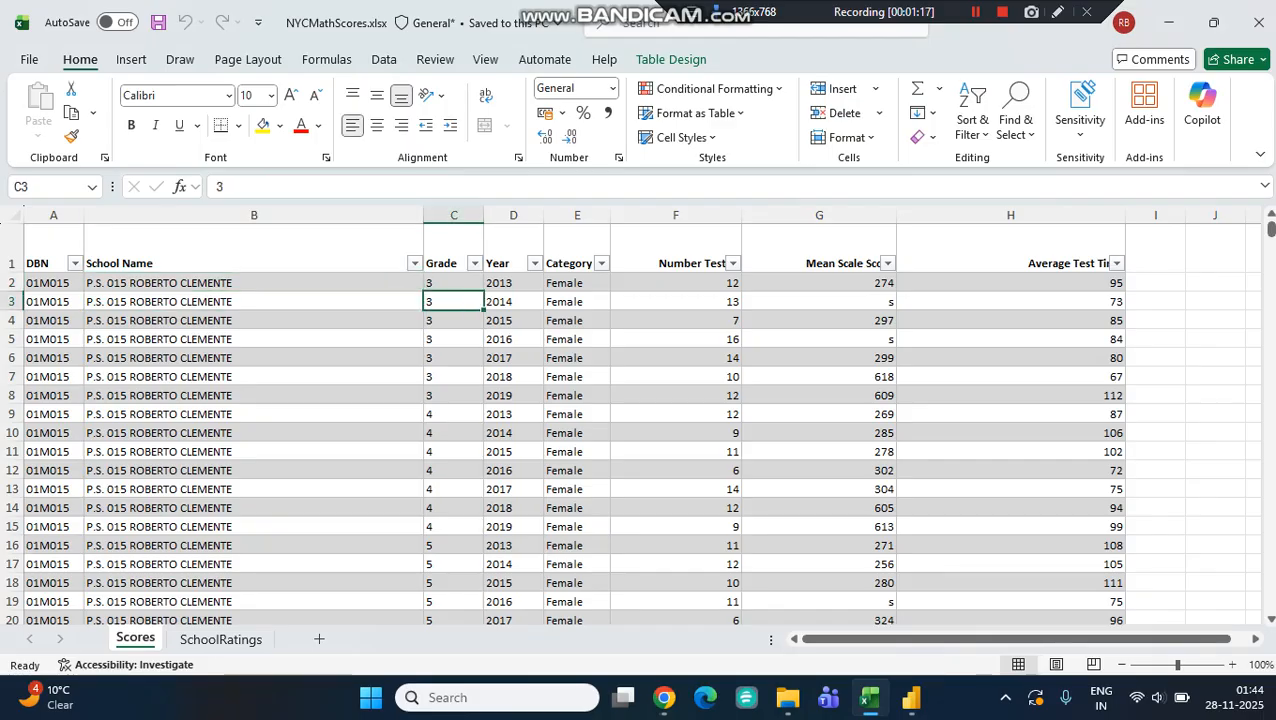
{"action": "left_click", "coordinate": [453, 283]}
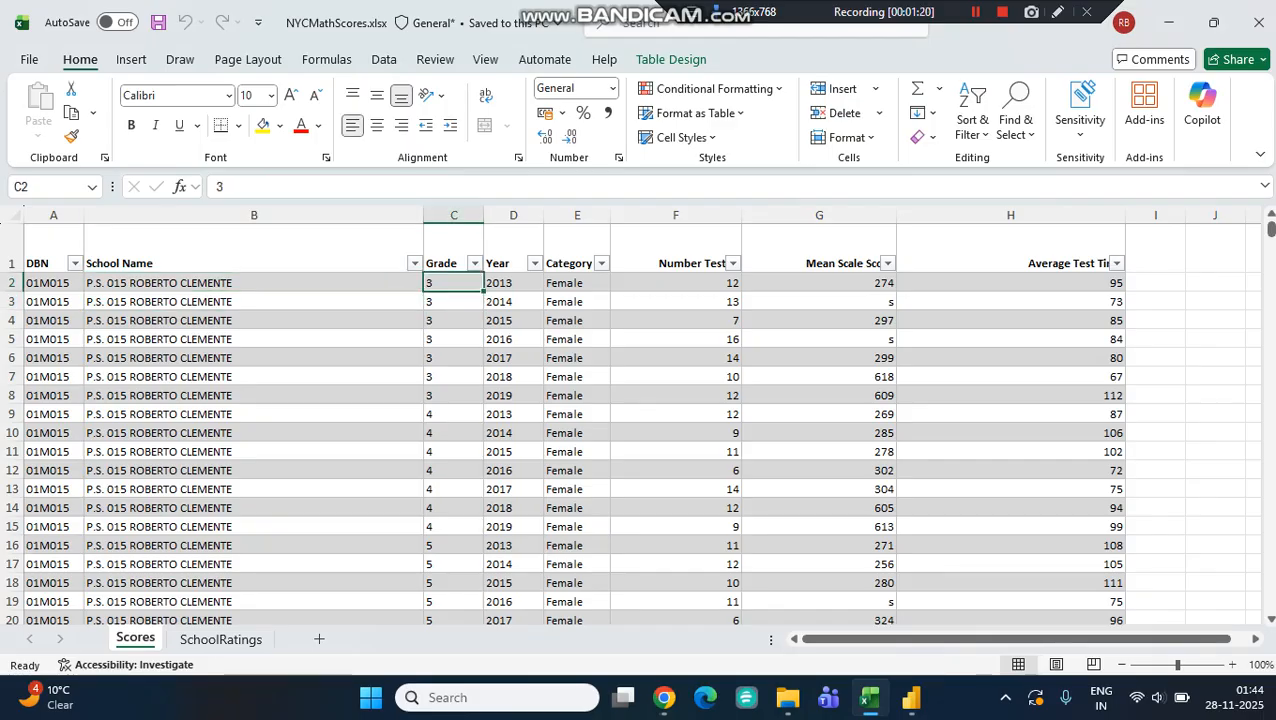
{"action": "left_click", "coordinate": [453, 320]}
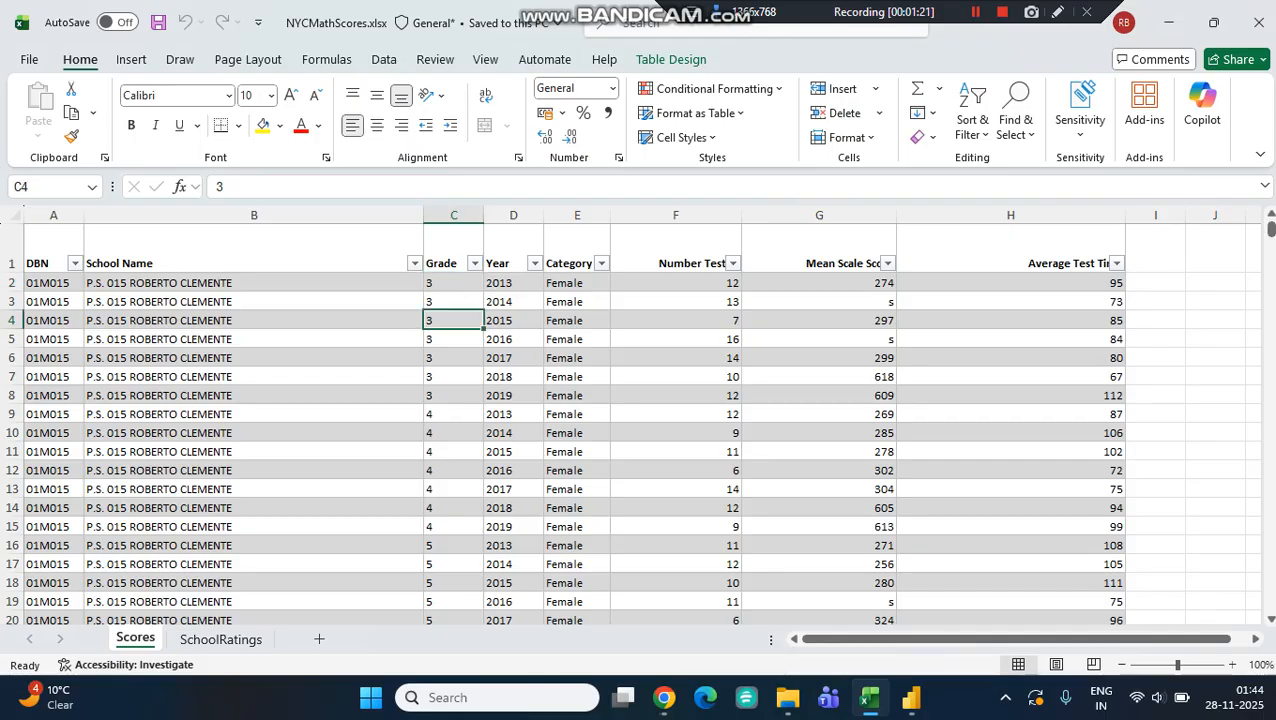
- Inspect the available filter values of the Category column on the Scores sheet and leave the filter unapplied
{"action": "left_click", "coordinate": [577, 302]}
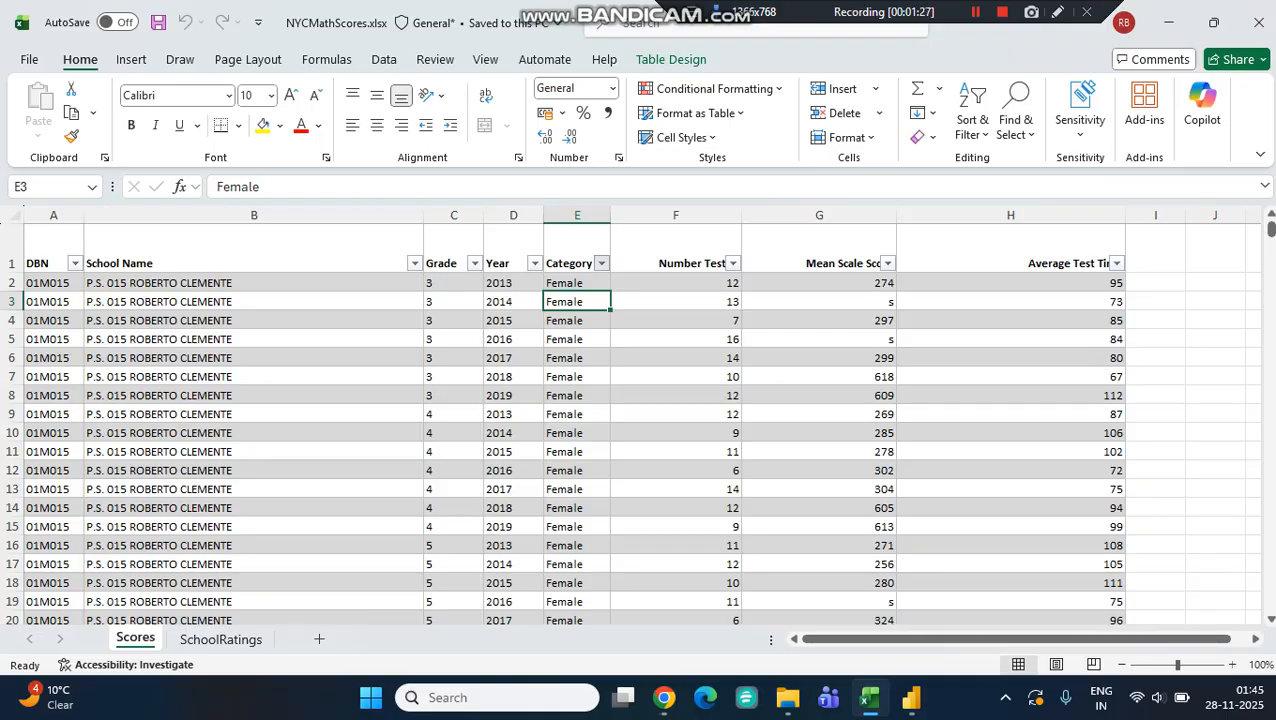
{"action": "left_click", "coordinate": [601, 263]}
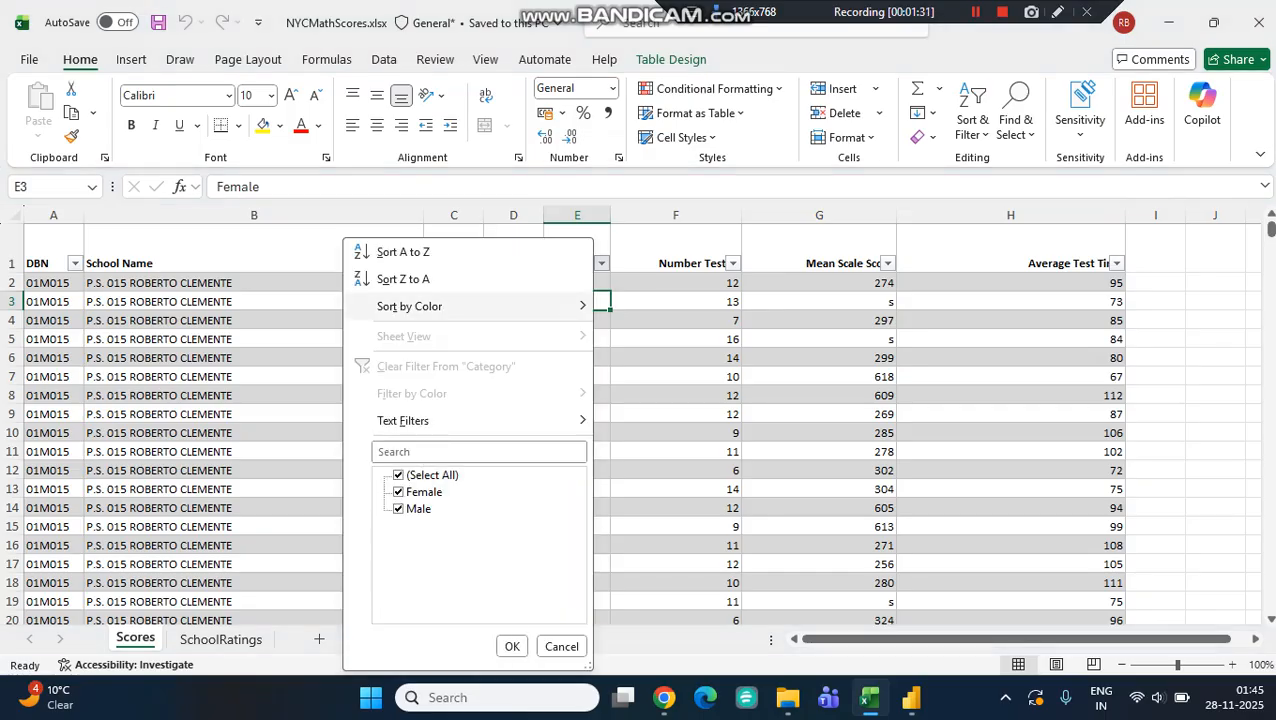
{"action": "left_click", "coordinate": [561, 646]}
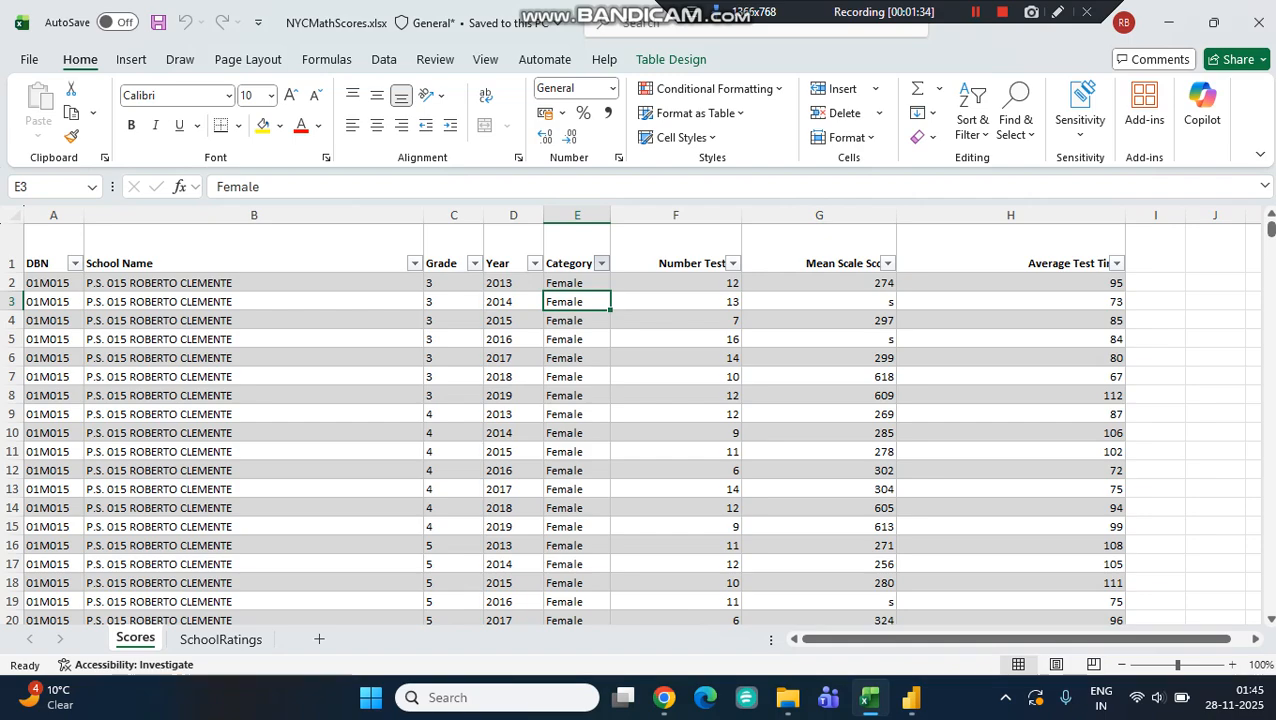
- Examine the Average Test Time, Number Tested, Grade, Year and Category values across the first rows of the Scores sheet
{"action": "left_click", "coordinate": [1010, 283]}
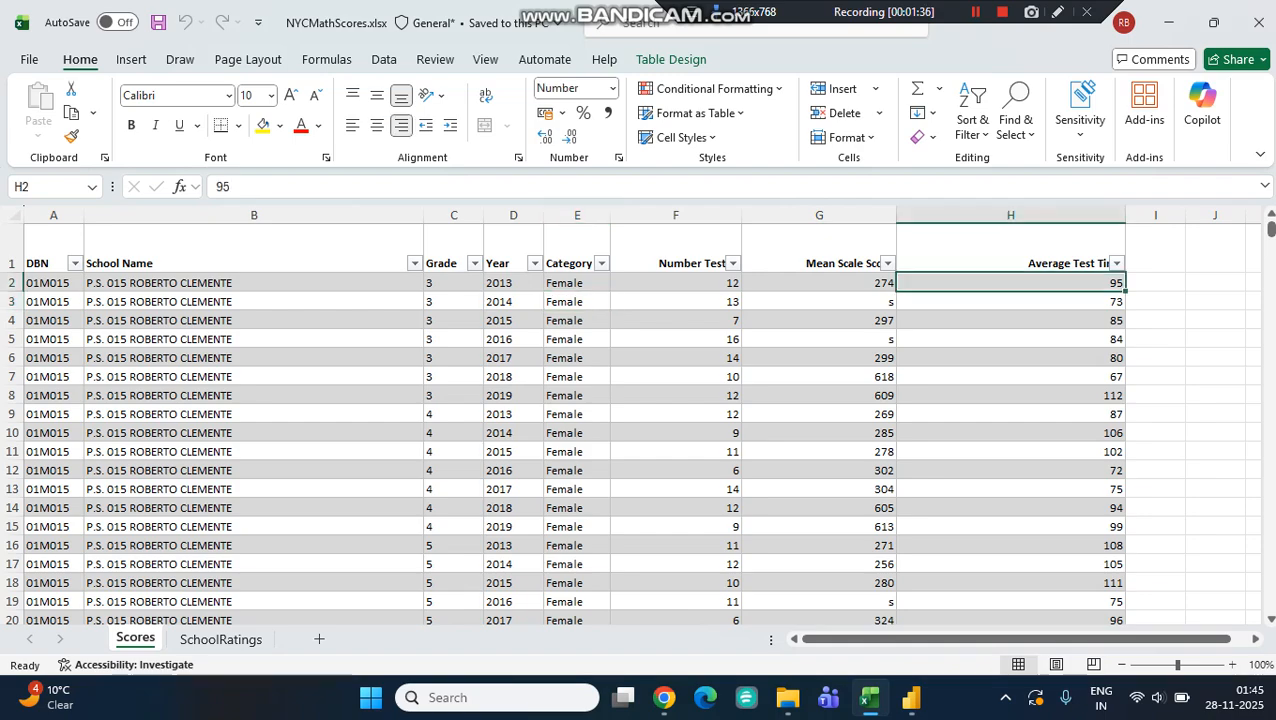
{"action": "left_click", "coordinate": [676, 339]}
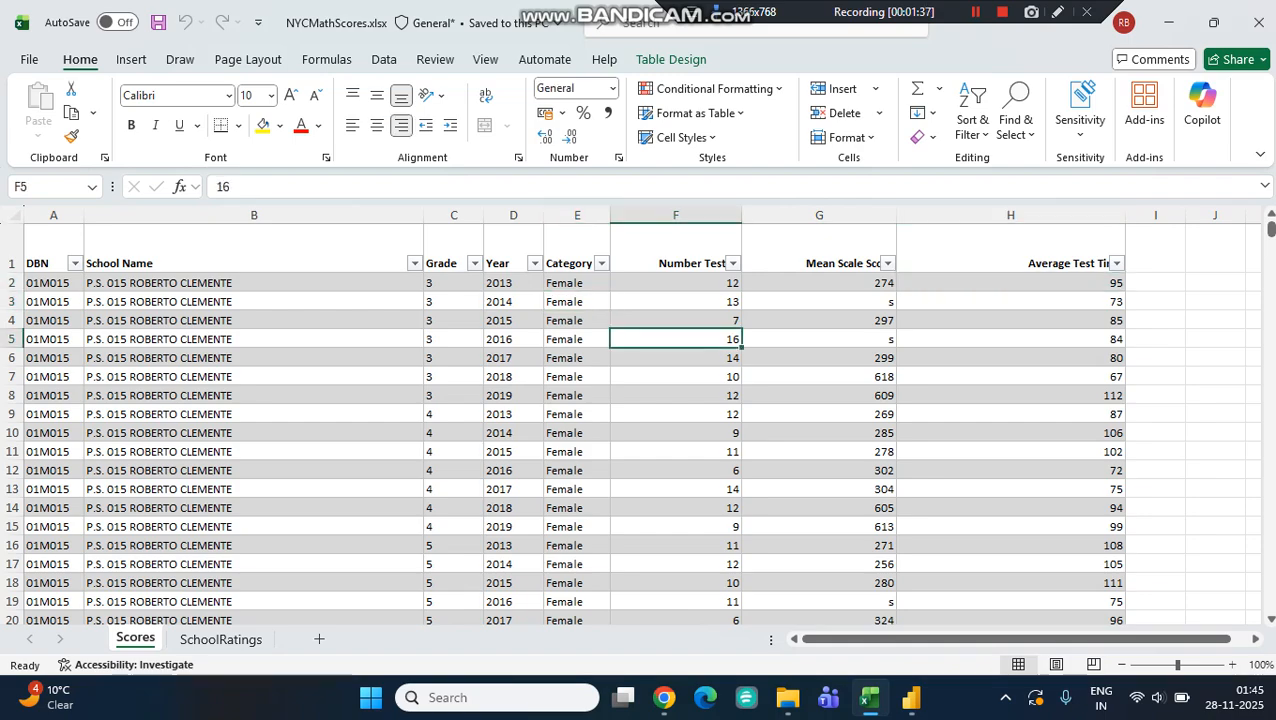
{"action": "key", "text": "Left"}
{"action": "key", "text": "Left"}
{"action": "key", "text": "Left"}
{"action": "key", "text": "Left"}
{"action": "key", "text": "Left"}
{"action": "key", "text": "Down"}
{"action": "key", "text": "Down"}
{"action": "key", "text": "Right"}
{"action": "key", "text": "Right"}
{"action": "key", "text": "Up"}
{"action": "key", "text": "Up"}
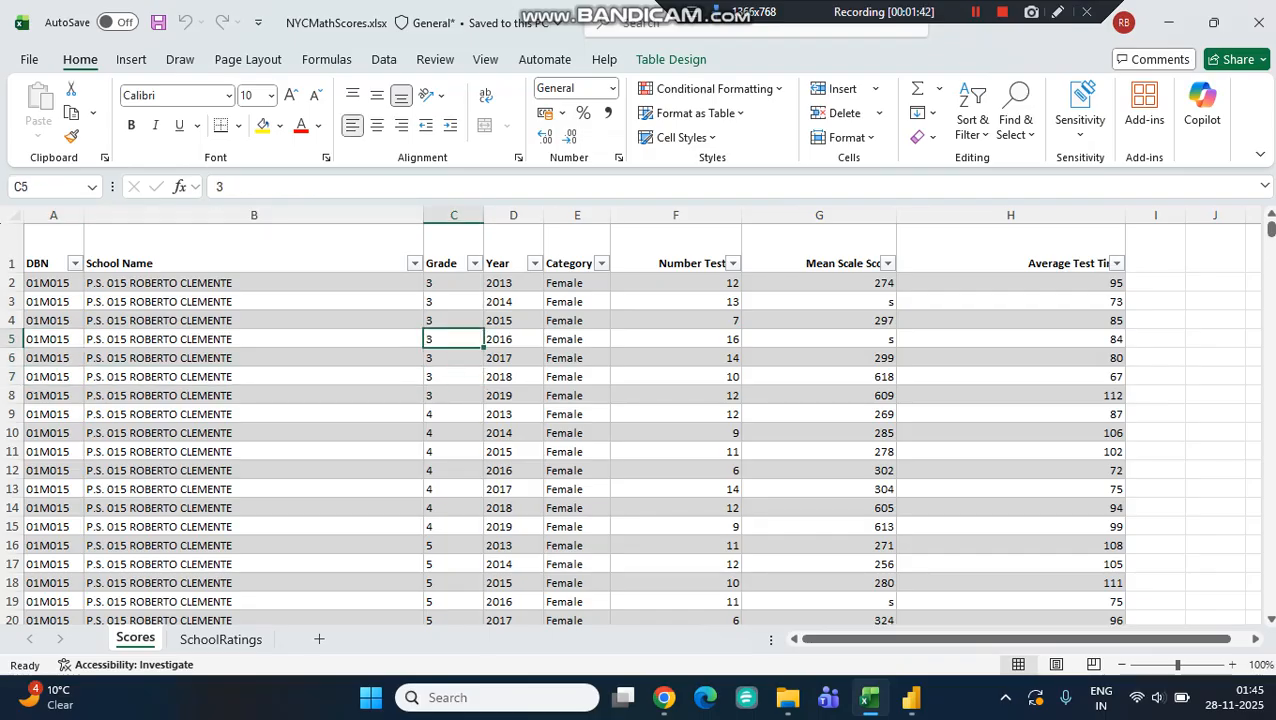
{"action": "key", "text": "Right"}
{"action": "key", "text": "Down"}
{"action": "key", "text": "Down"}
{"action": "key", "text": "Right"}
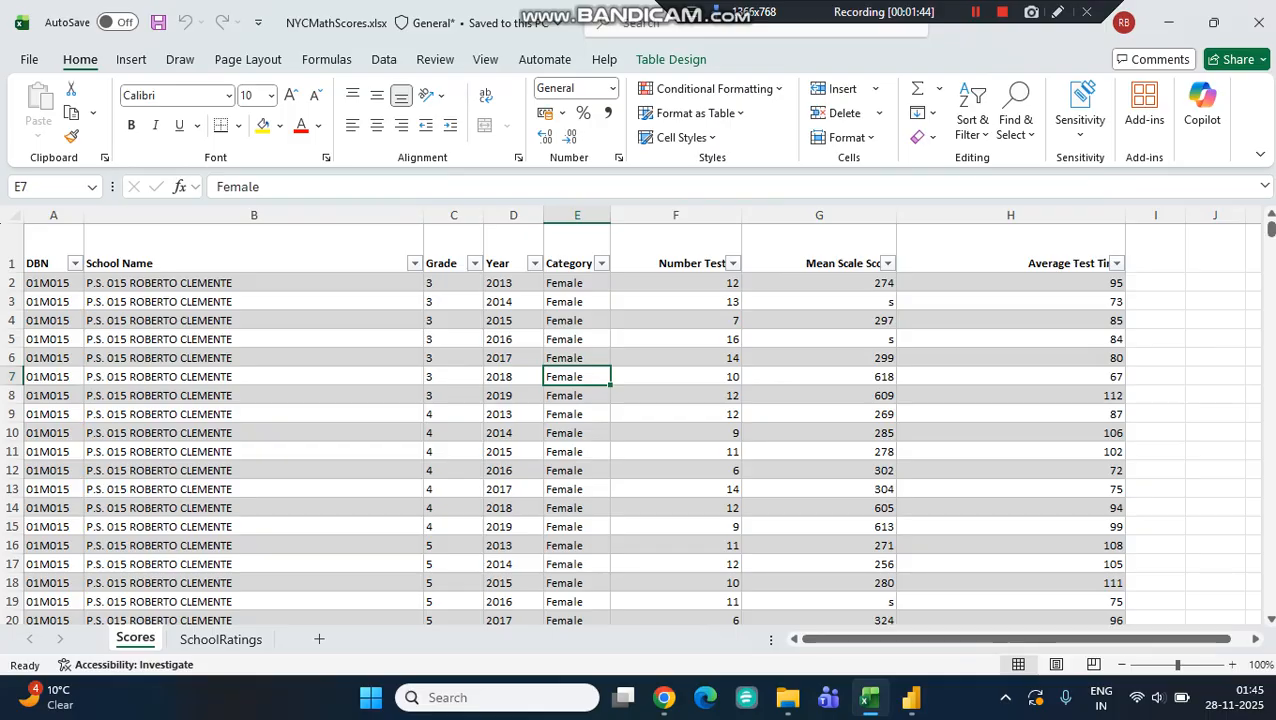
{"action": "key", "text": "Right"}
{"action": "key", "text": "Right"}
{"action": "key", "text": "Down"}
{"action": "key", "text": "Left"}
{"action": "key", "text": "Left"}
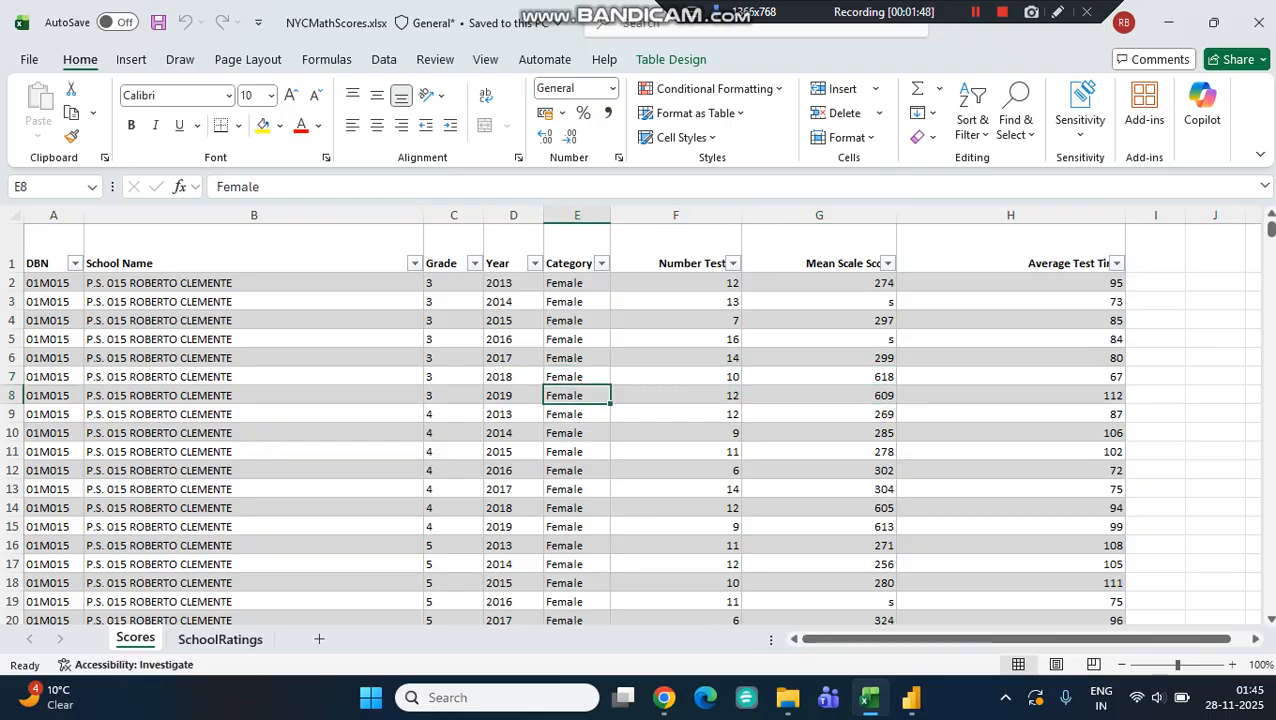
- Examine the DBN codes and School Rating values on the SchoolRatings sheet, ending at the first DBN record
{"action": "left_click", "coordinate": [220, 639]}
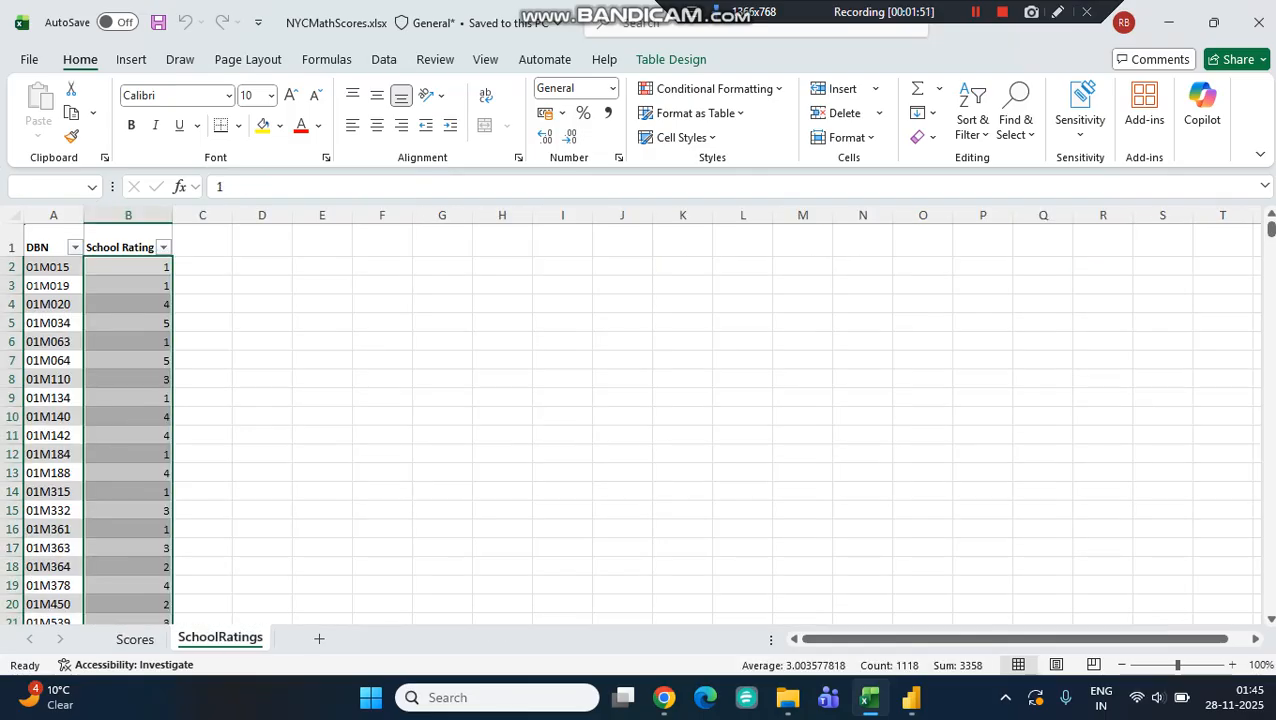
{"action": "left_click", "coordinate": [128, 323]}
{"action": "left_click", "coordinate": [53, 323]}
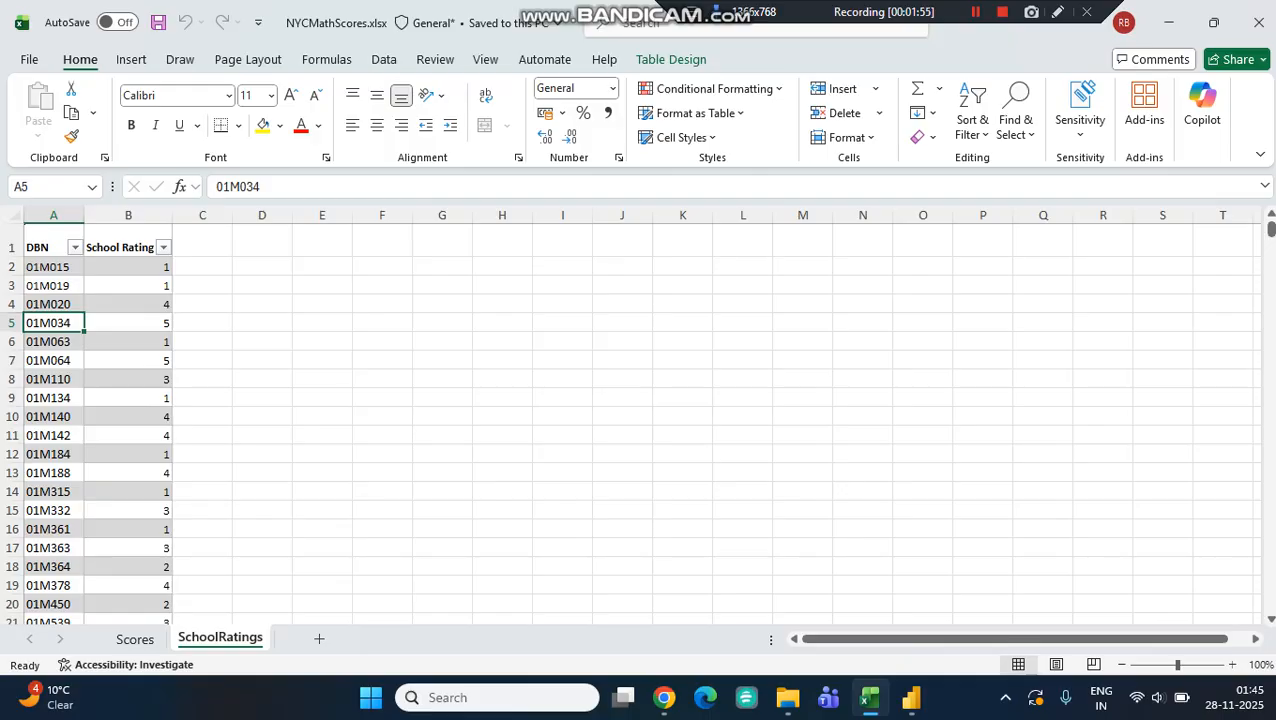
{"action": "left_click", "coordinate": [128, 342]}
{"action": "left_click", "coordinate": [128, 286]}
{"action": "left_click", "coordinate": [128, 323]}
{"action": "left_click", "coordinate": [128, 361]}
{"action": "key", "text": "Down"}
{"action": "key", "text": "Down"}
{"action": "key", "text": "Down"}
{"action": "key", "text": "Down"}
{"action": "key", "text": "Down"}
{"action": "key", "text": "Down"}
{"action": "key", "text": "Down"}
{"action": "key", "text": "Down"}
{"action": "key", "text": "Down"}
{"action": "key", "text": "Down"}
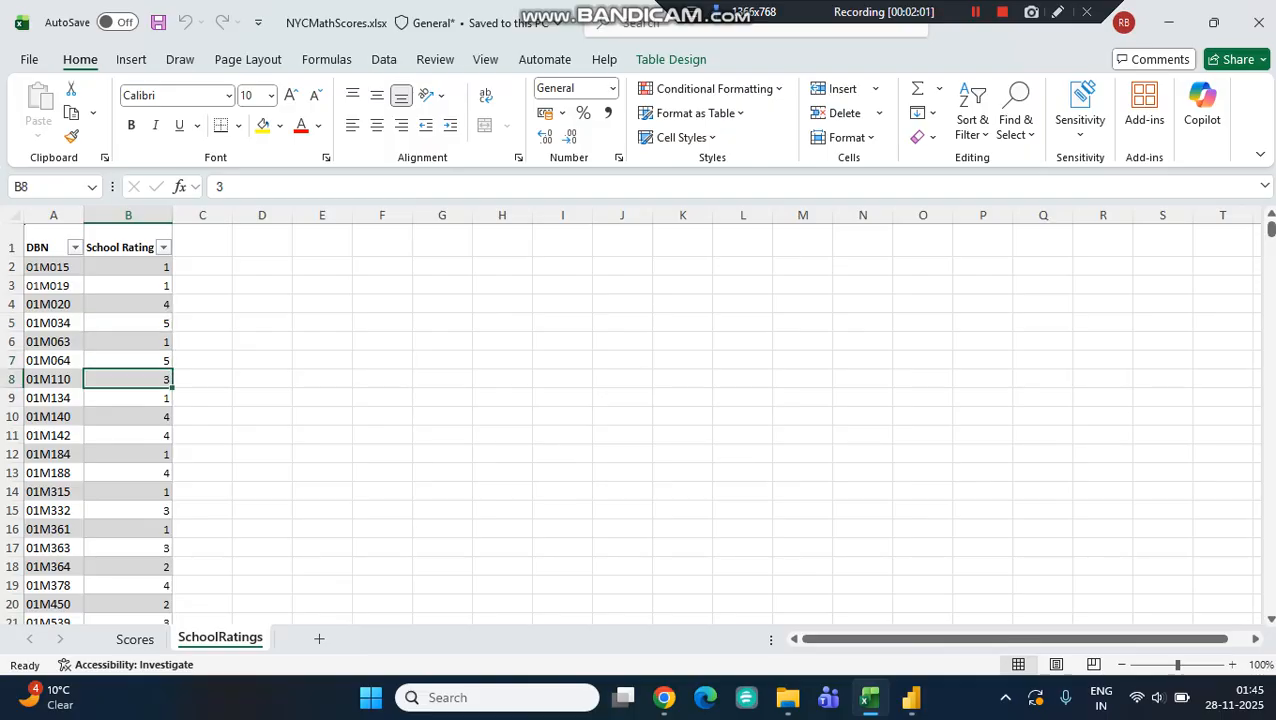
{"action": "key", "text": "Down"}
{"action": "key", "text": "Down"}
{"action": "key", "text": "Down"}
{"action": "key", "text": "Down"}
{"action": "key", "text": "Down"}
{"action": "key", "text": "Down"}
{"action": "key", "text": "Down"}
{"action": "key", "text": "Down"}
{"action": "key", "text": "Down"}
{"action": "key", "text": "Down"}
{"action": "key", "text": "Down"}
{"action": "key", "text": "Down"}
{"action": "key", "text": "Down"}
{"action": "key", "text": "Down"}
{"action": "key", "text": "Down"}
{"action": "key", "text": "Down"}
{"action": "key", "text": "Down"}
{"action": "key", "text": "Down"}
{"action": "key", "text": "Down"}
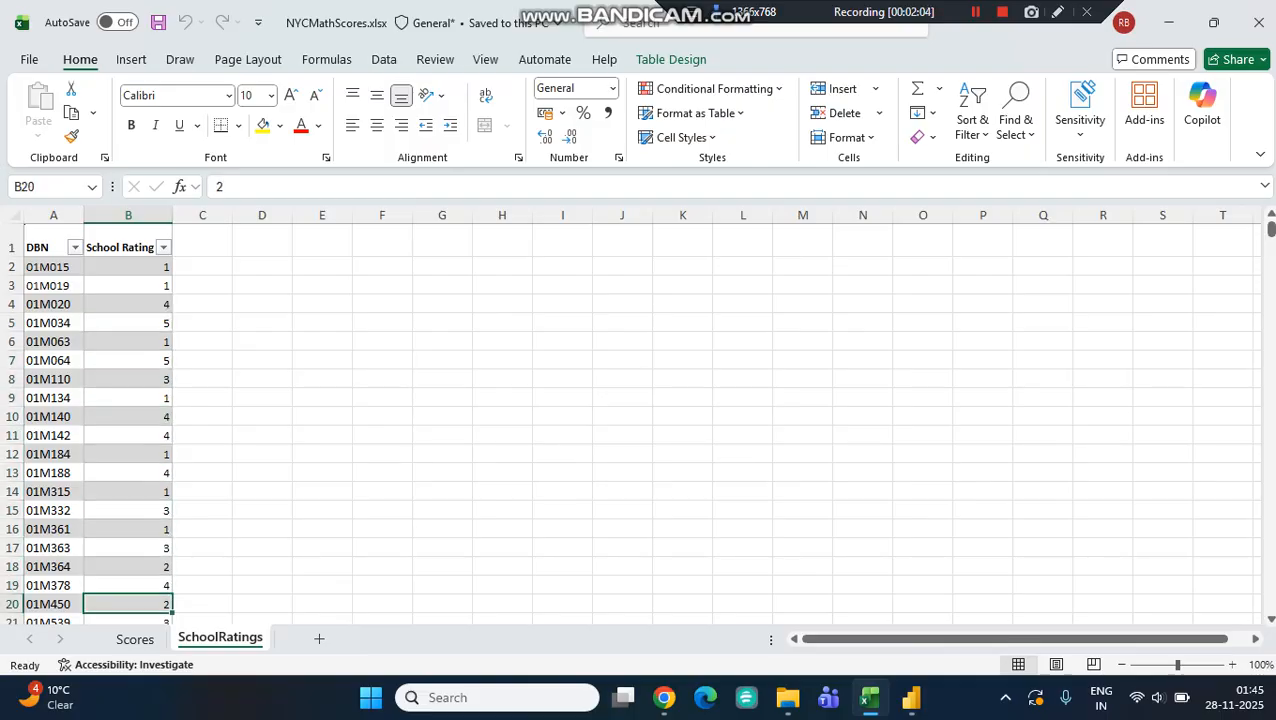
{"action": "key", "text": "Up"}
{"action": "key", "text": "Up"}
{"action": "key", "text": "Up"}
{"action": "key", "text": "Up"}
{"action": "key", "text": "Up"}
{"action": "key", "text": "Up"}
{"action": "key", "text": "Up"}
{"action": "key", "text": "Up"}
{"action": "key", "text": "Up"}
{"action": "key", "text": "Up"}
{"action": "key", "text": "Up"}
{"action": "key", "text": "Up"}
{"action": "key", "text": "Up"}
{"action": "key", "text": "Up"}
{"action": "key", "text": "Up"}
{"action": "key", "text": "Up"}
{"action": "key", "text": "Up"}
{"action": "key", "text": "Up"}
{"action": "key", "text": "Up"}
{"action": "key", "text": "Up"}
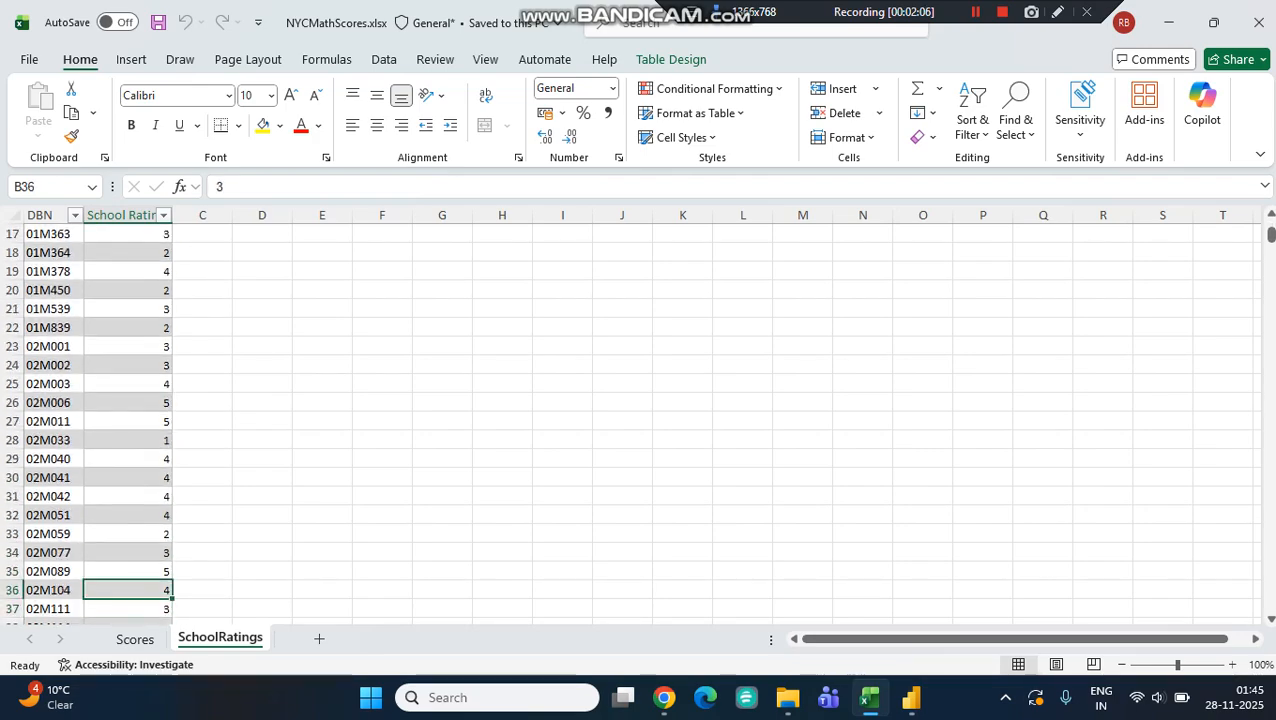
{"action": "key", "text": "Up"}
{"action": "key", "text": "Up"}
{"action": "key", "text": "Up"}
{"action": "key", "text": "Up"}
{"action": "key", "text": "Up"}
{"action": "key", "text": "Left"}
{"action": "key", "text": "Down"}
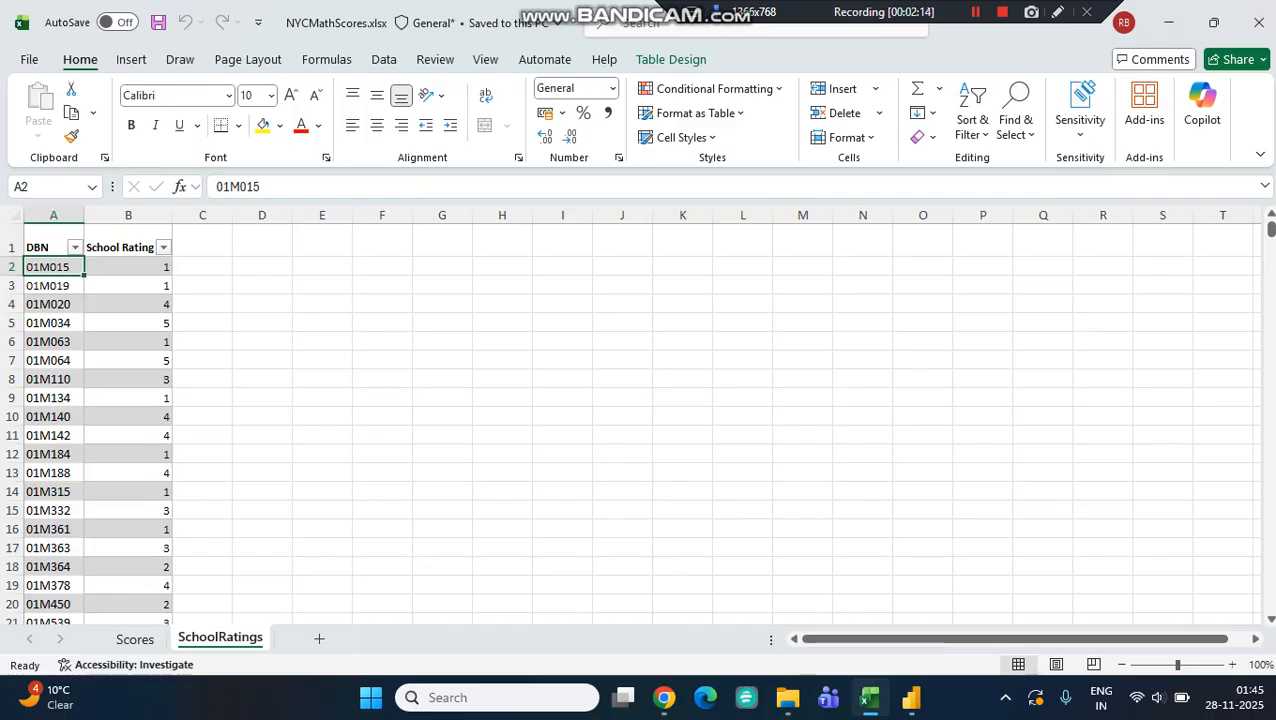
- Compare the first school's name on the Scores sheet with the rating for DBN 01M015 on the SchoolRatings sheet
{"action": "left_click", "coordinate": [135, 639]}
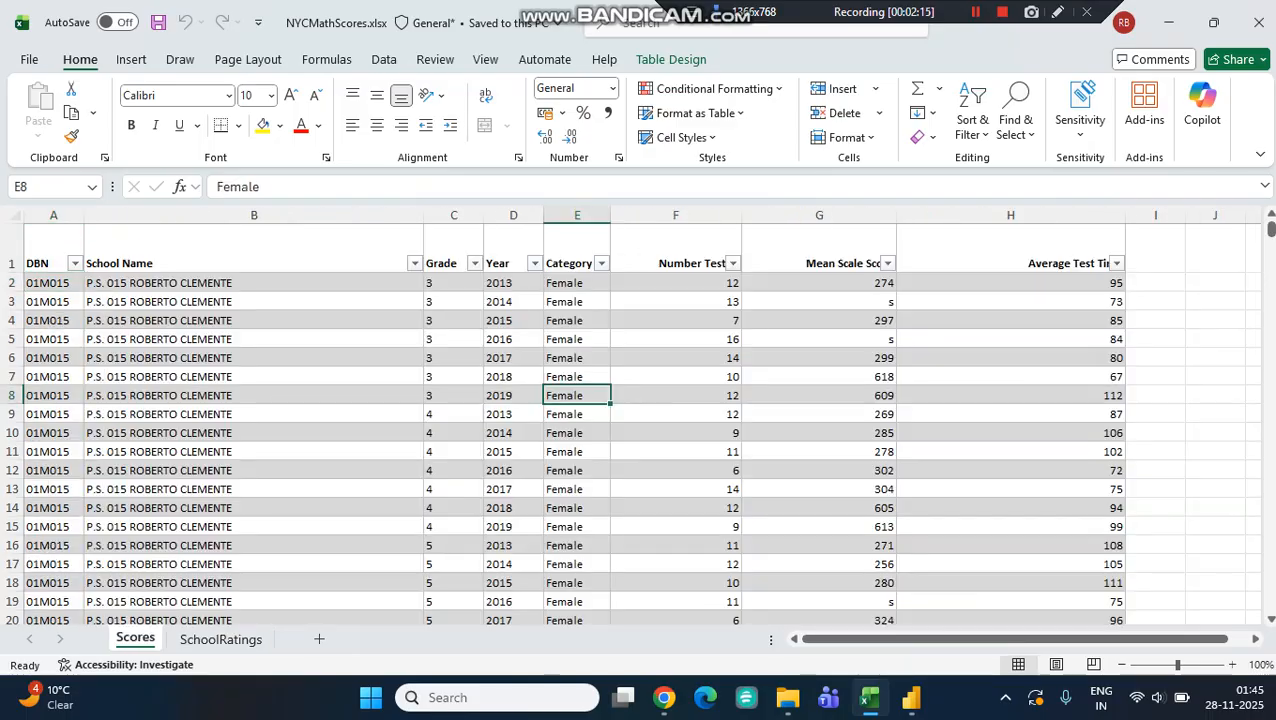
{"action": "left_click", "coordinate": [253, 250]}
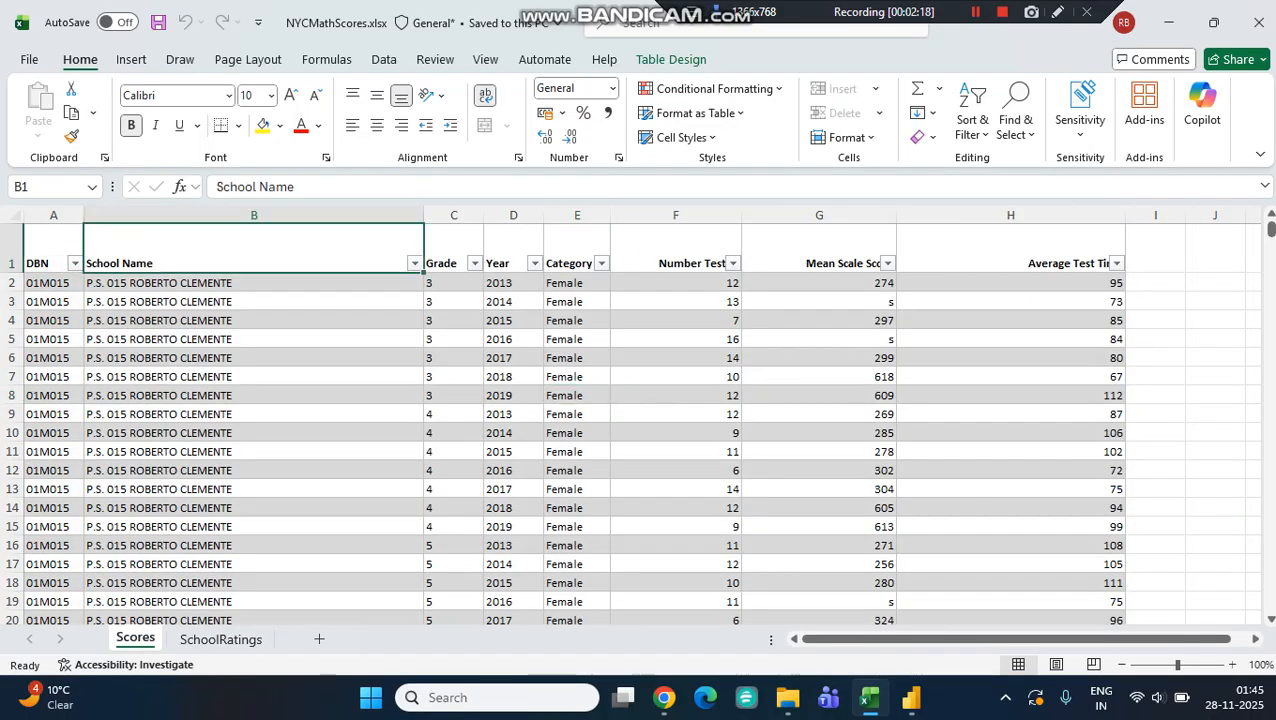
{"action": "left_click", "coordinate": [253, 283]}
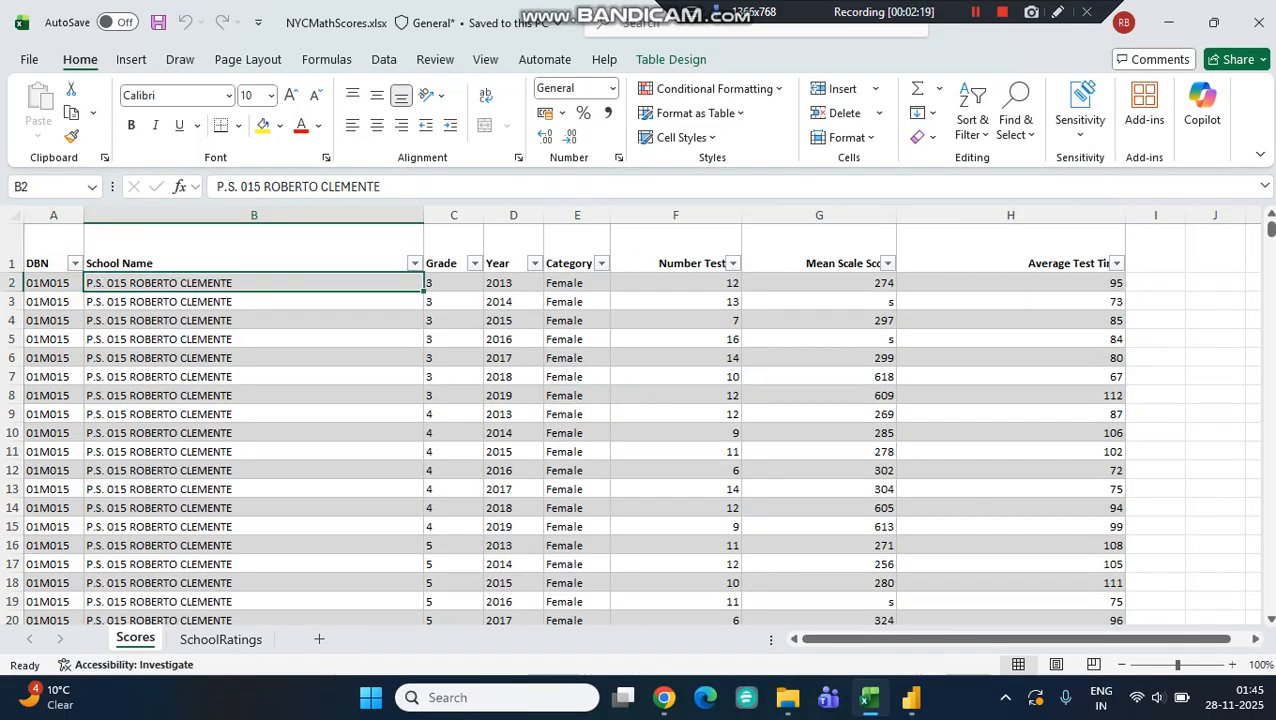
{"action": "left_click", "coordinate": [220, 639]}
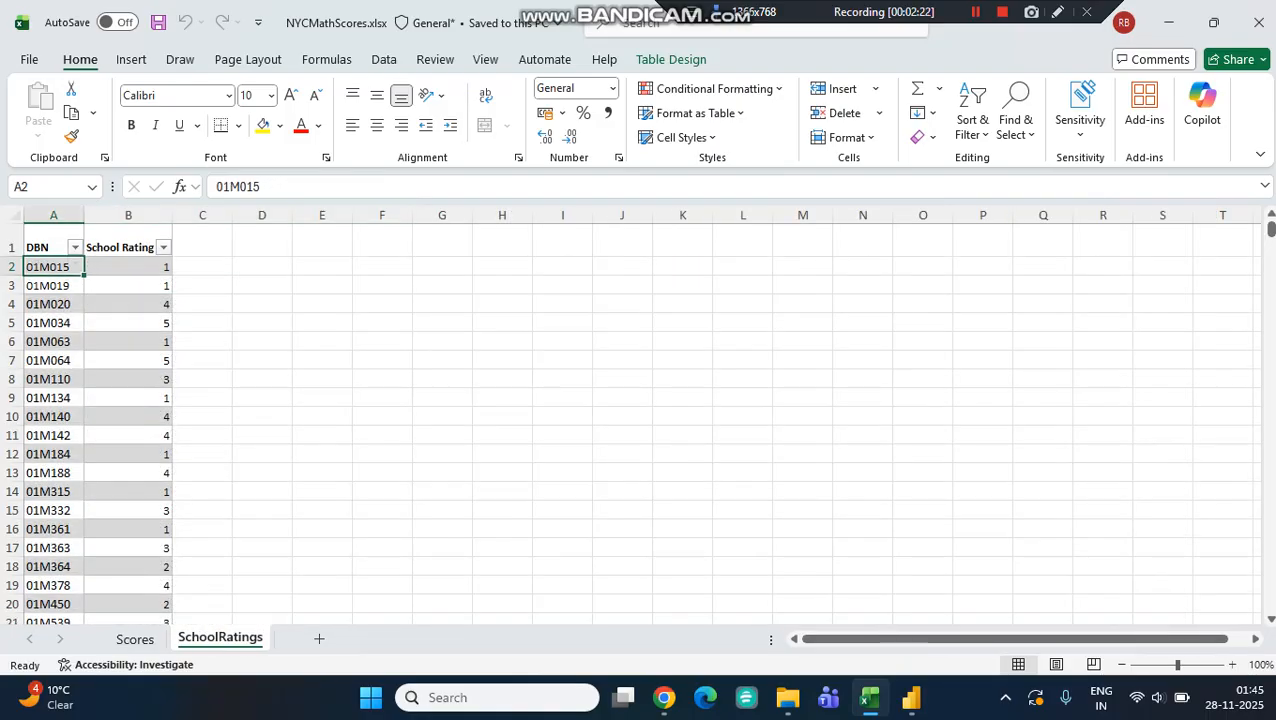
{"action": "left_click", "coordinate": [128, 267]}
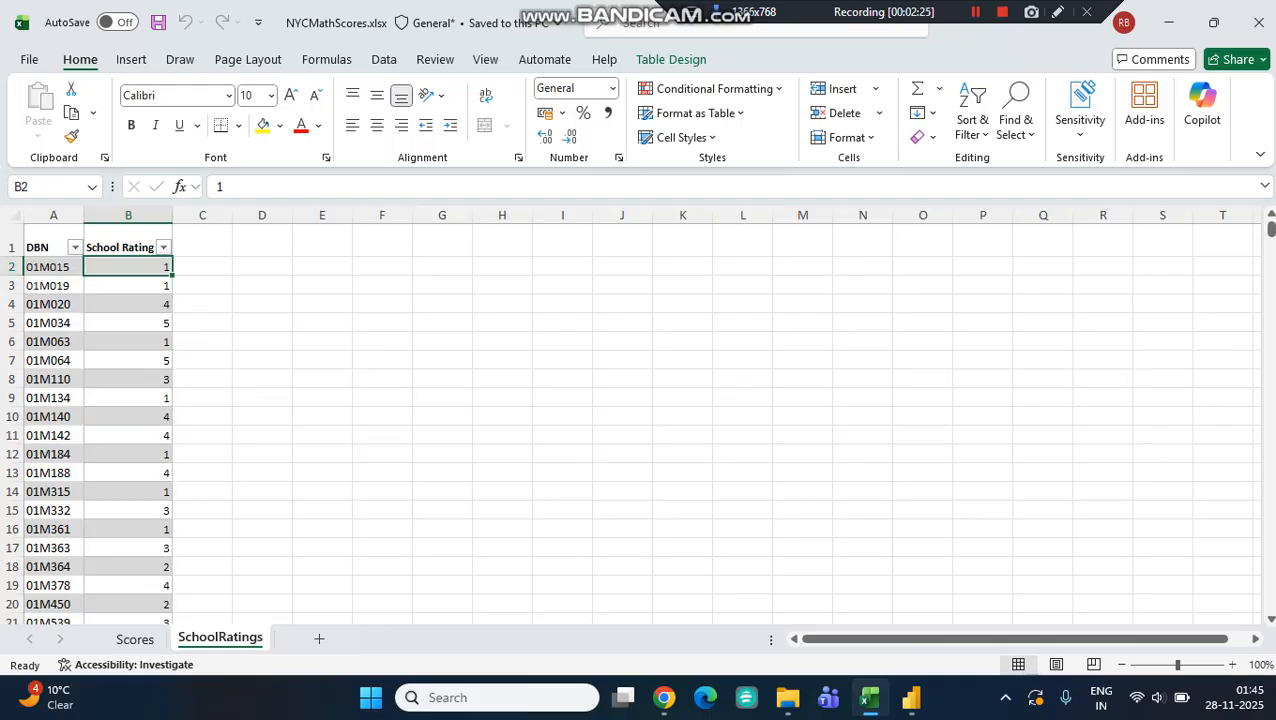
- Look up the school name for DBN 01M019 on the Scores sheet and check its School Rating on the SchoolRatings sheet
{"action": "left_click", "coordinate": [54, 286]}
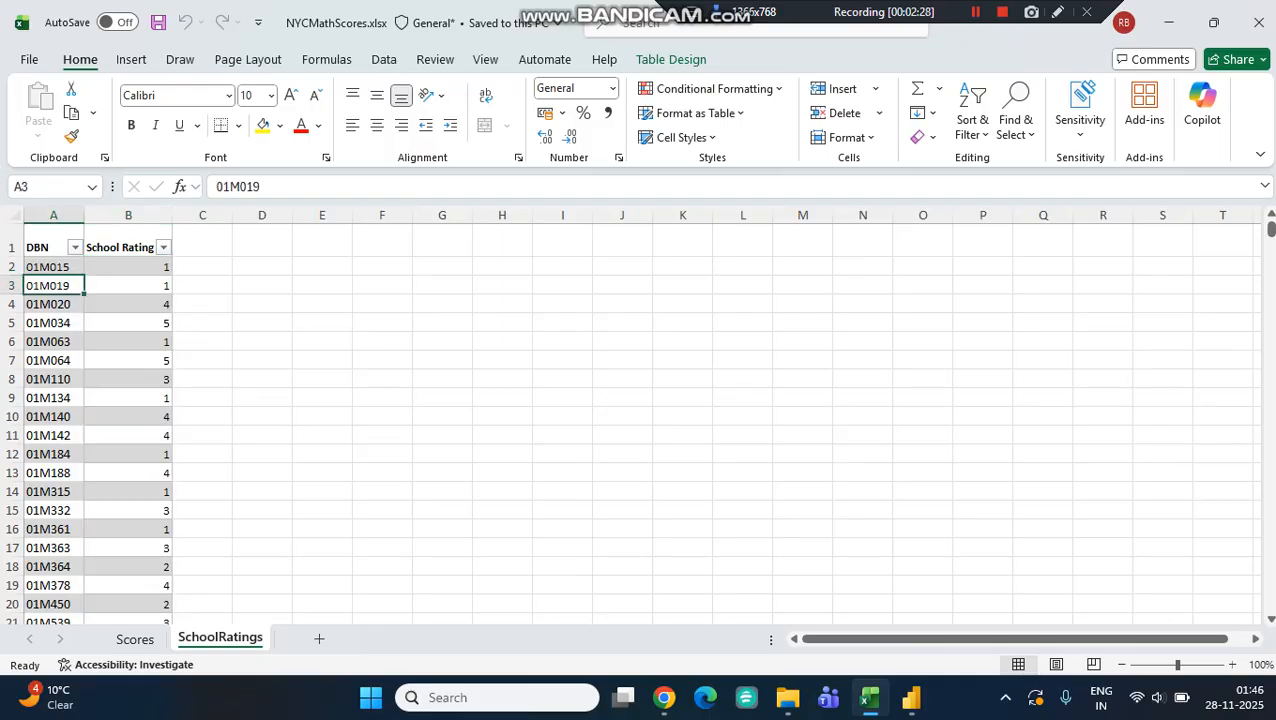
{"action": "left_click", "coordinate": [135, 639]}
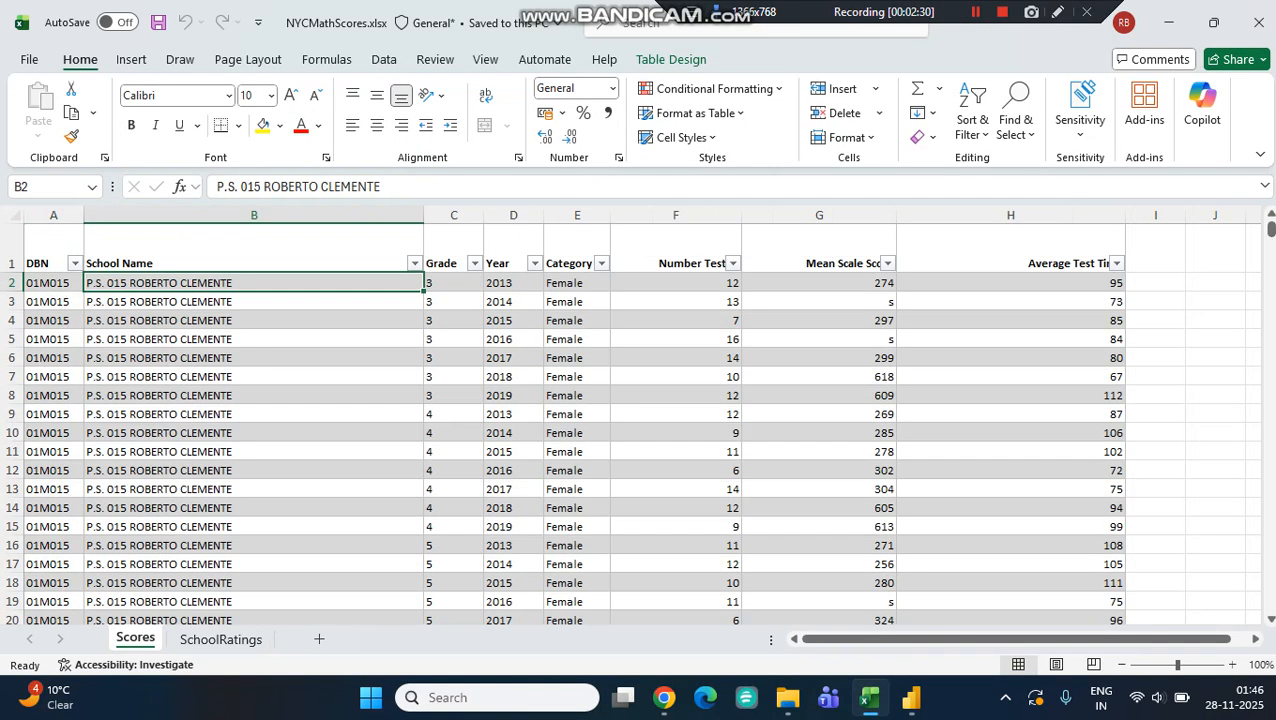
{"action": "left_click", "coordinate": [54, 414]}
{"action": "left_click", "coordinate": [54, 433]}
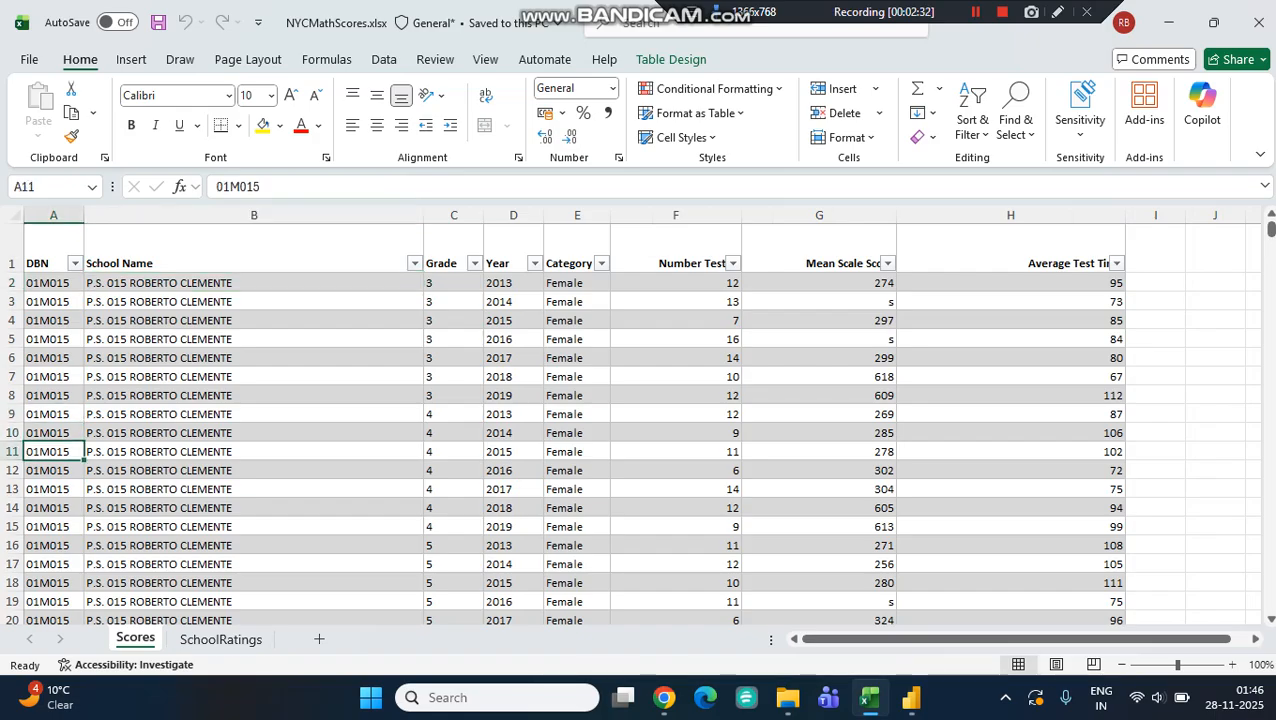
{"action": "key", "text": "Down"}
{"action": "key", "text": "Down"}
{"action": "key", "text": "Down"}
{"action": "key", "text": "Down"}
{"action": "key", "text": "Down"}
{"action": "key", "text": "Down"}
{"action": "key", "text": "Down"}
{"action": "key", "text": "Down"}
{"action": "key", "text": "Down"}
{"action": "key", "text": "Down"}
{"action": "key", "text": "Down"}
{"action": "key", "text": "Down"}
{"action": "key", "text": "Down"}
{"action": "key", "text": "Down"}
{"action": "key", "text": "Down"}
{"action": "key", "text": "Down"}
{"action": "key", "text": "Down"}
{"action": "key", "text": "Down"}
{"action": "key", "text": "Down"}
{"action": "key", "text": "Down"}
{"action": "key", "text": "Down"}
{"action": "key", "text": "Down"}
{"action": "key", "text": "Down"}
{"action": "key", "text": "Down"}
{"action": "key", "text": "Down"}
{"action": "key", "text": "Down"}
{"action": "key", "text": "Down"}
{"action": "key", "text": "Down"}
{"action": "key", "text": "Down"}
{"action": "key", "text": "Down"}
{"action": "key", "text": "Down"}
{"action": "key", "text": "Down"}
{"action": "key", "text": "Down"}
{"action": "key", "text": "Down"}
{"action": "key", "text": "Down"}
{"action": "key", "text": "Down"}
{"action": "key", "text": "Down"}
{"action": "key", "text": "Down"}
{"action": "key", "text": "Down"}
{"action": "key", "text": "Down"}
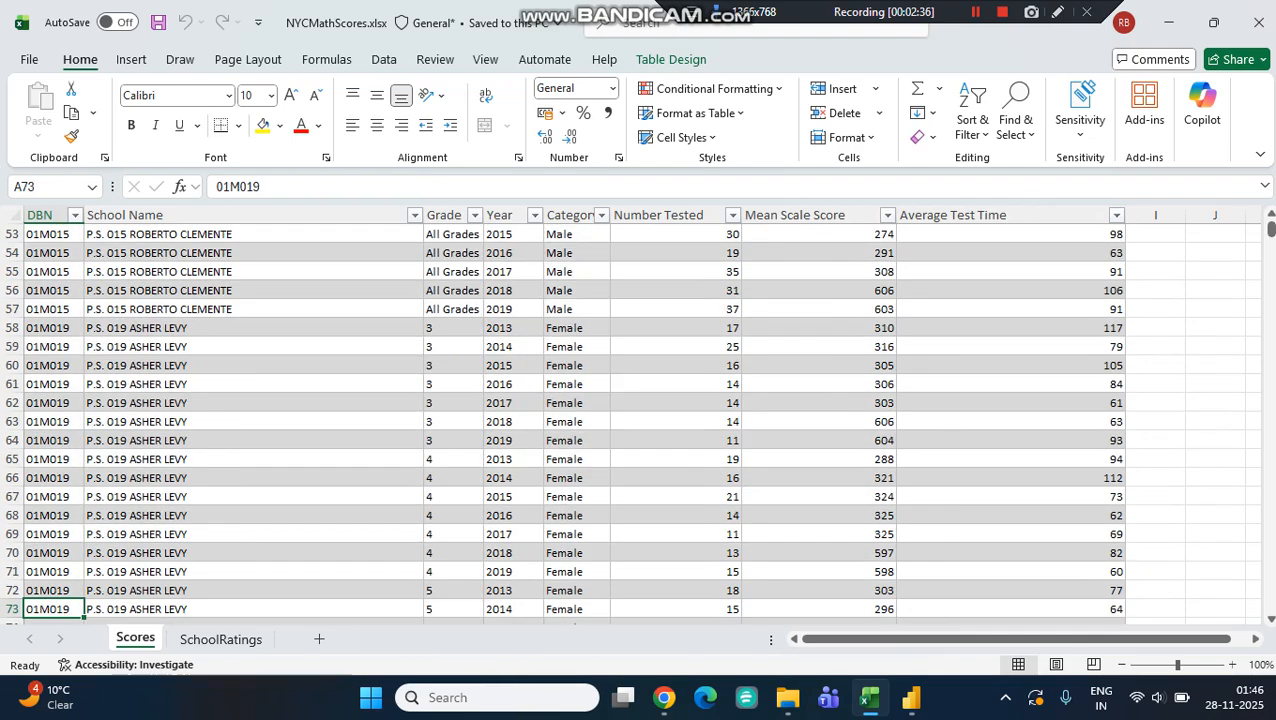
{"action": "left_click", "coordinate": [253, 459]}
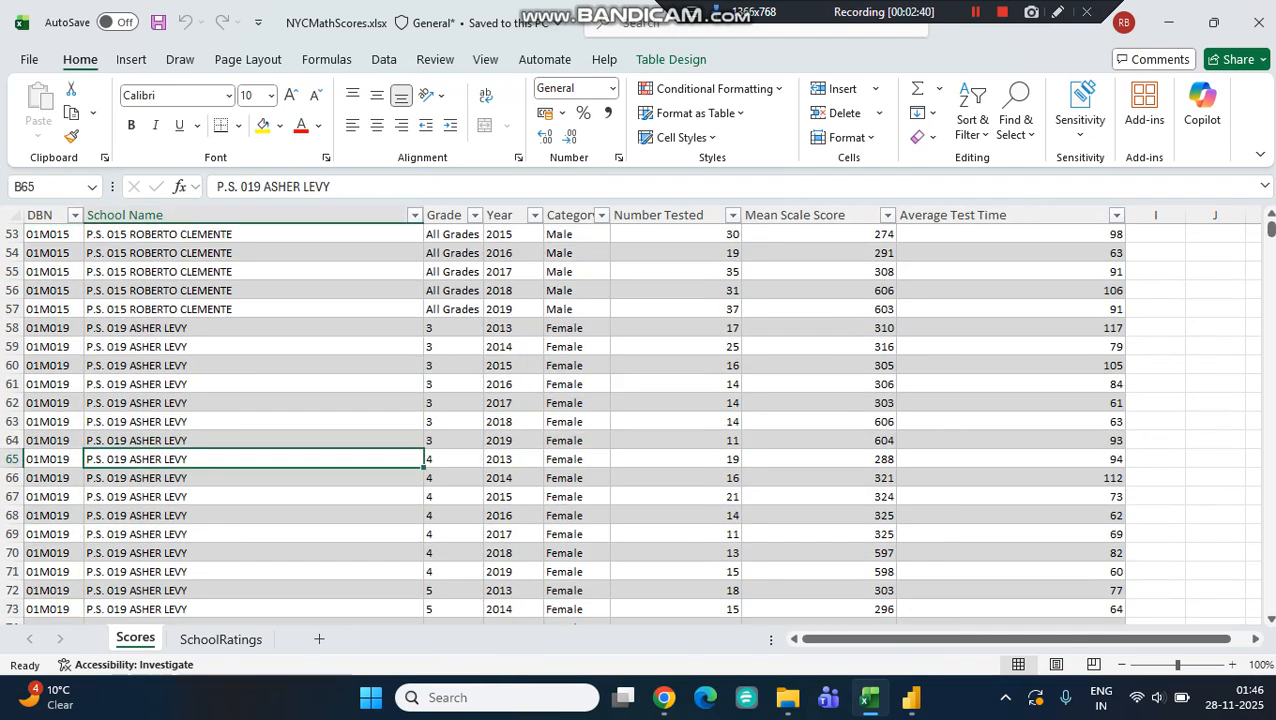
{"action": "left_click", "coordinate": [220, 639]}
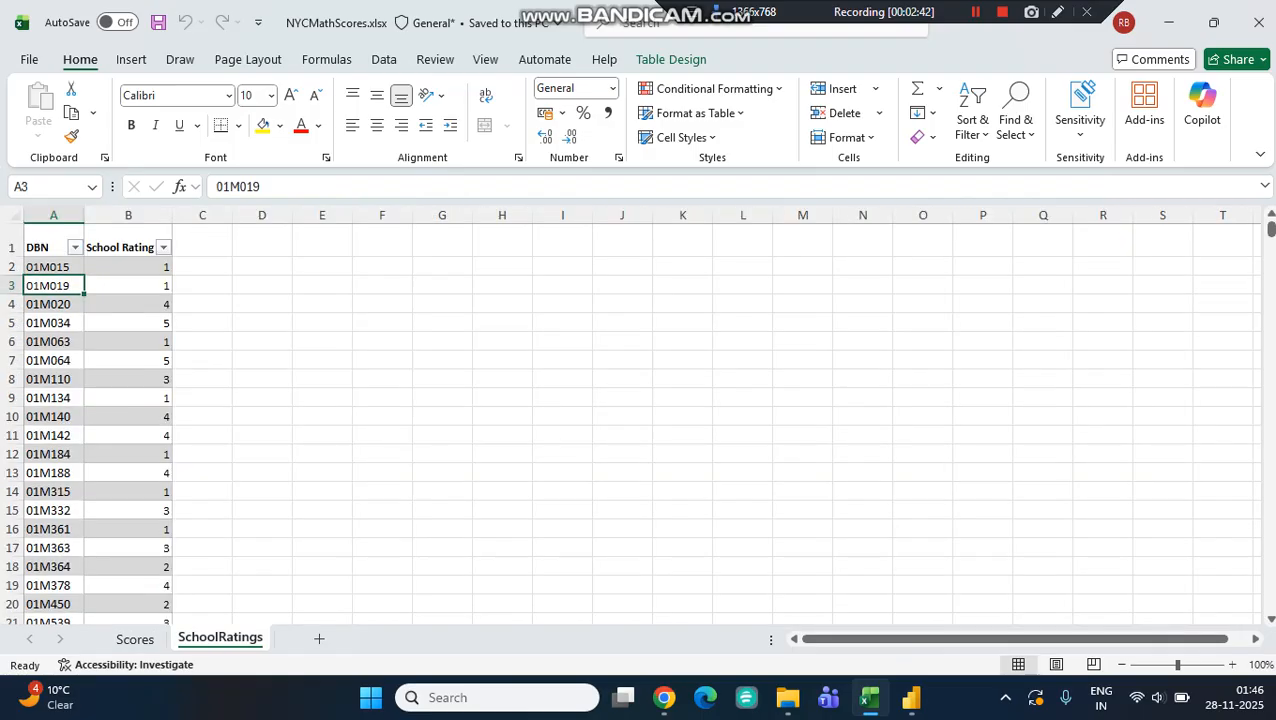
{"action": "left_click", "coordinate": [128, 286]}
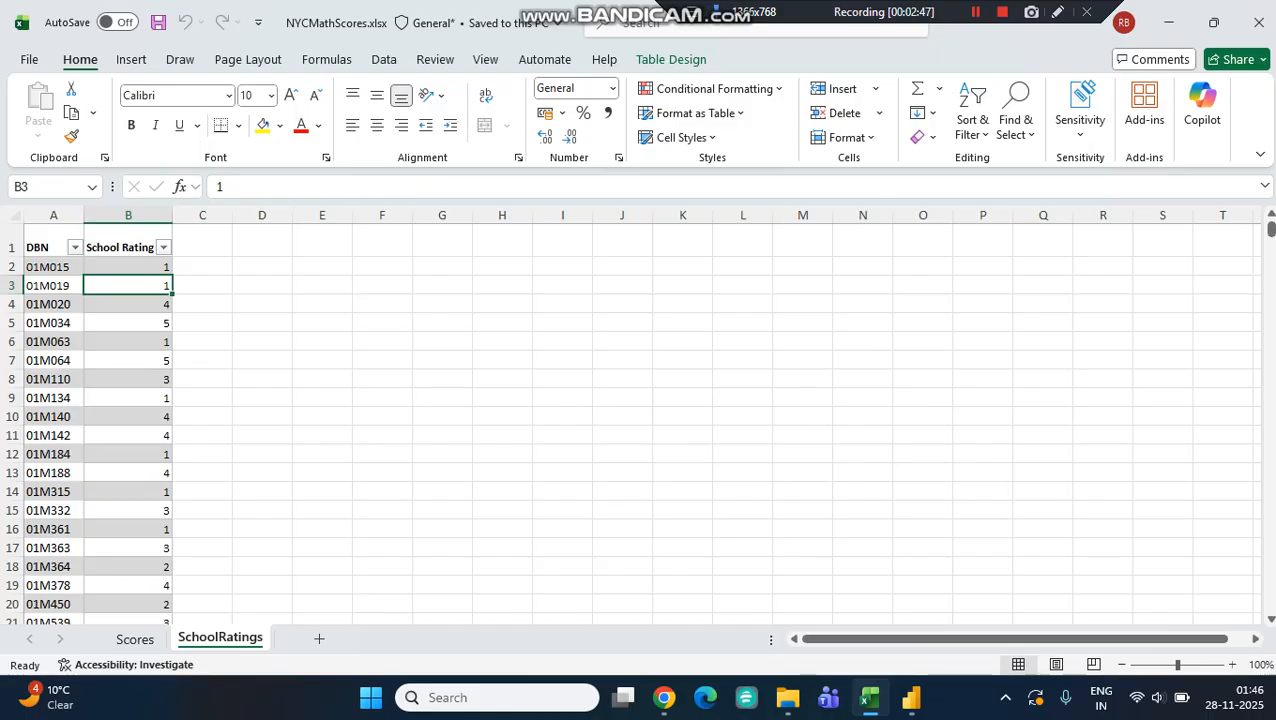
- Check the school name recorded for DBN 01M019 on the Scores sheet
{"action": "left_click", "coordinate": [135, 639]}
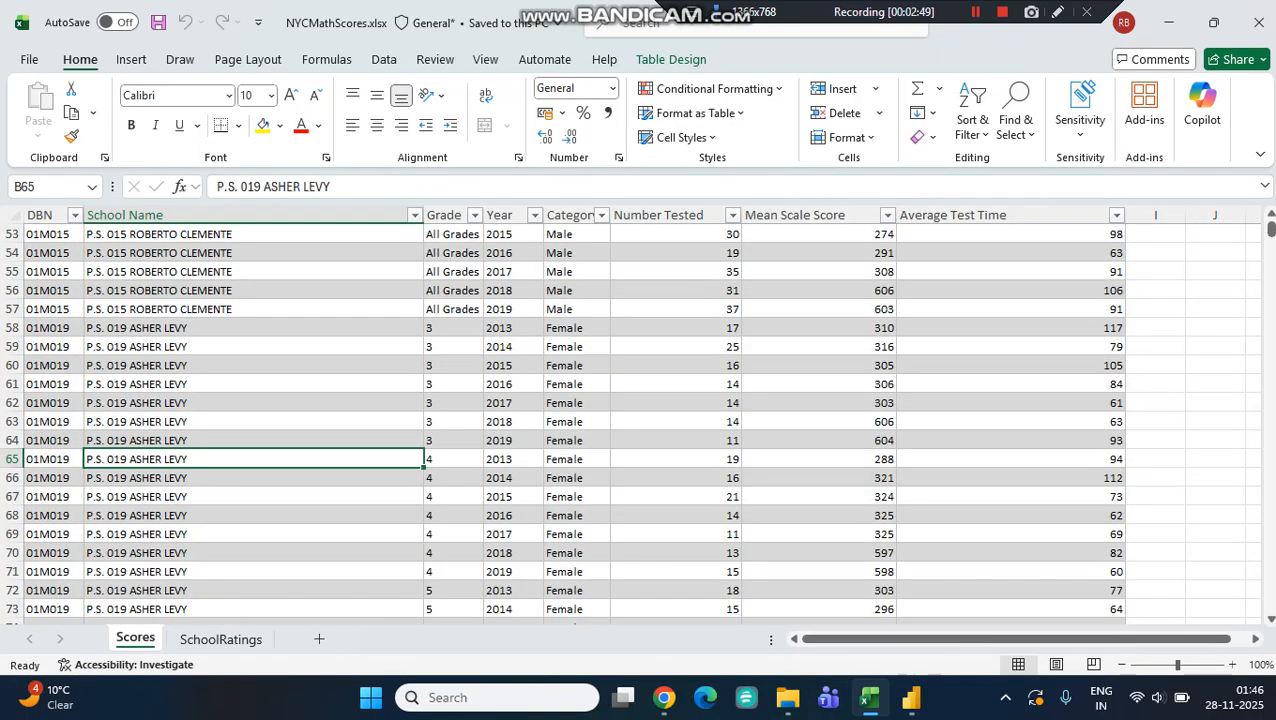
{"action": "left_click", "coordinate": [140, 572]}
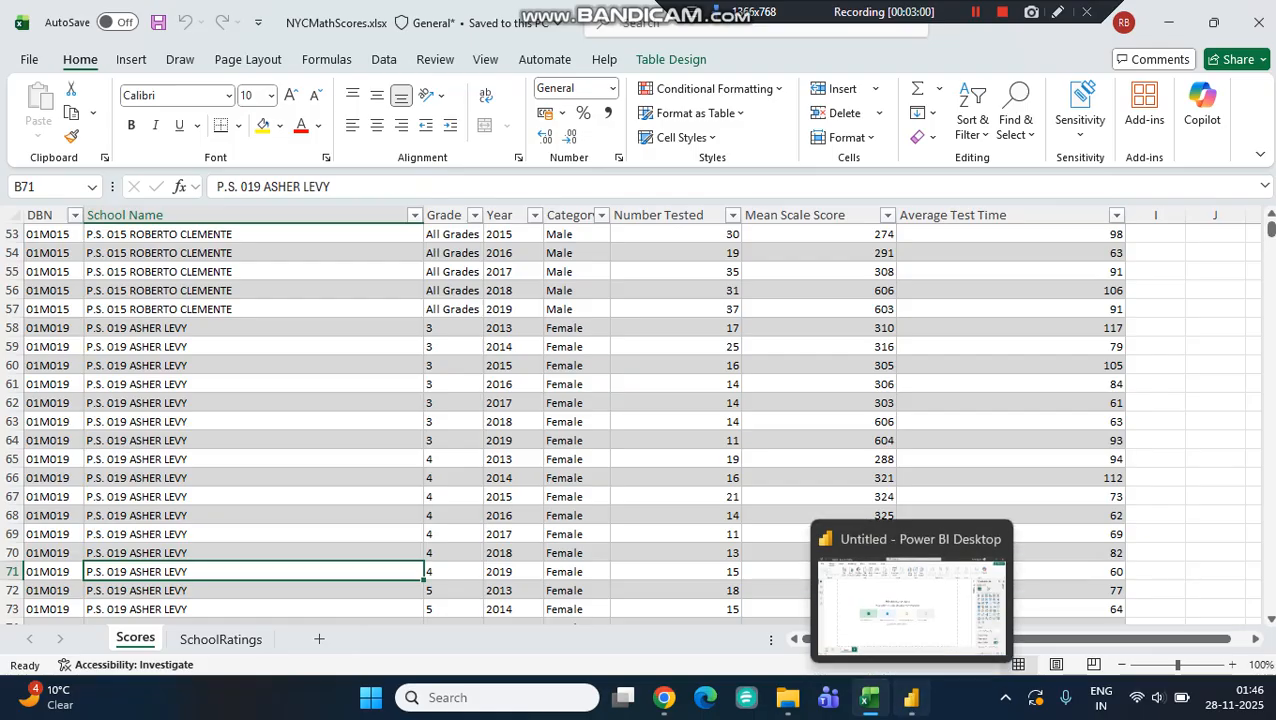
- Switch to Power BI Desktop and start a blank report
{"action": "left_click", "coordinate": [911, 697]}
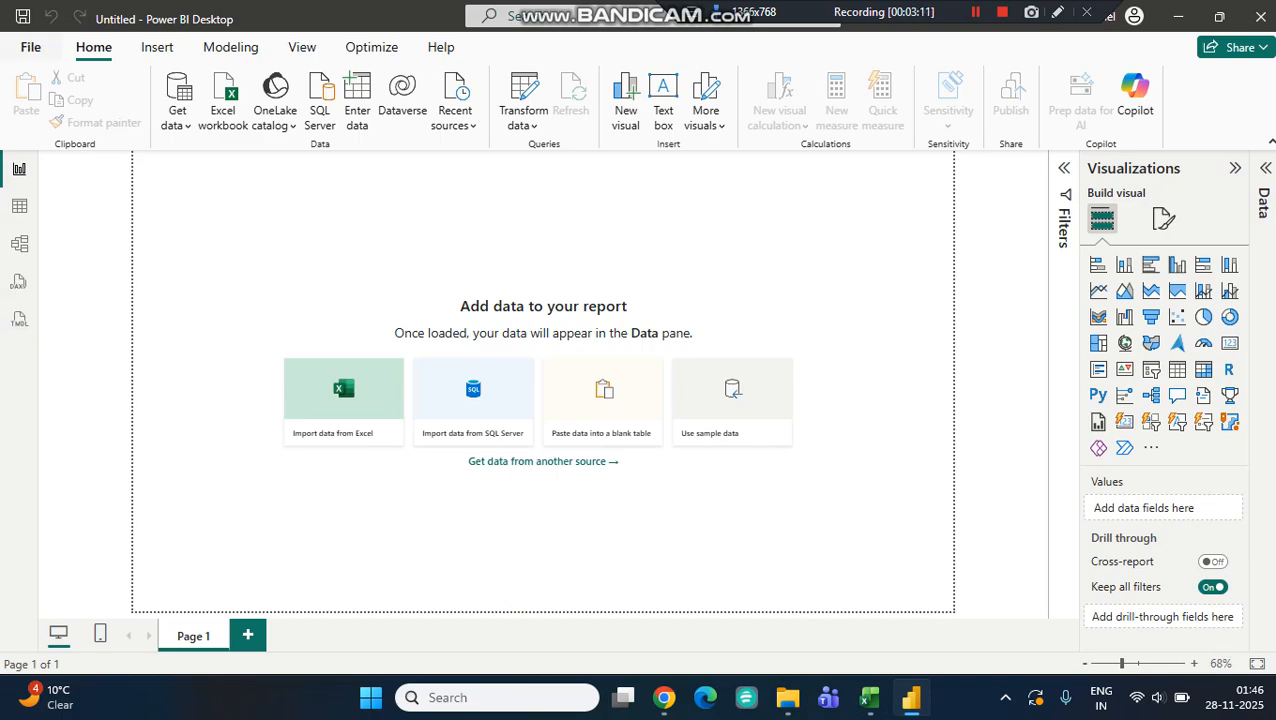
{"action": "left_click", "coordinate": [30, 47]}
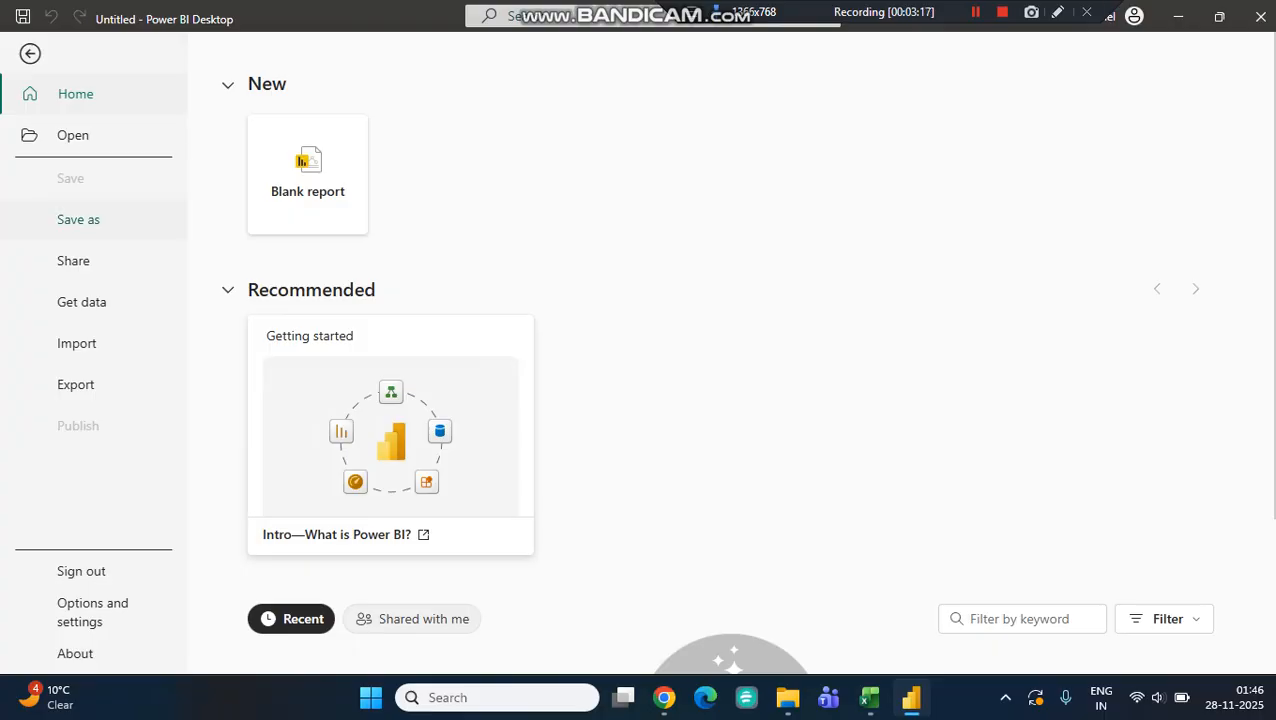
{"action": "left_click", "coordinate": [30, 53]}
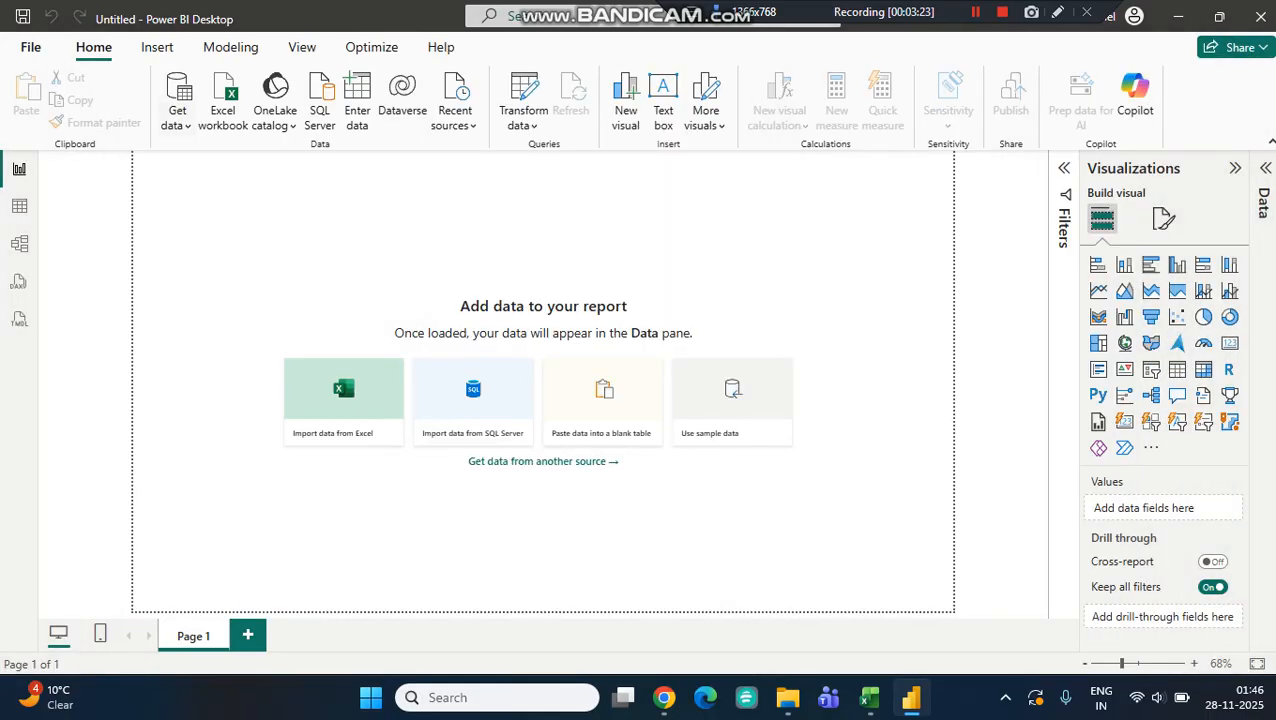
{"action": "left_click", "coordinate": [30, 47]}
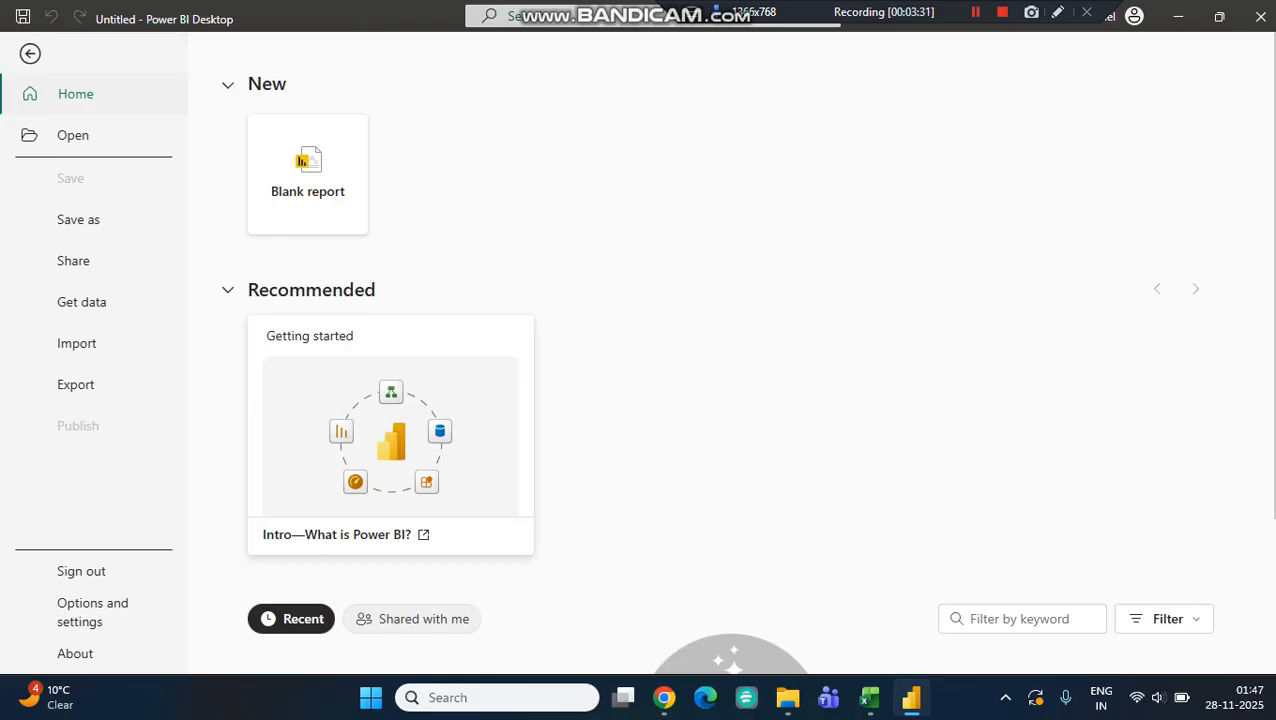
{"action": "left_click", "coordinate": [307, 175]}
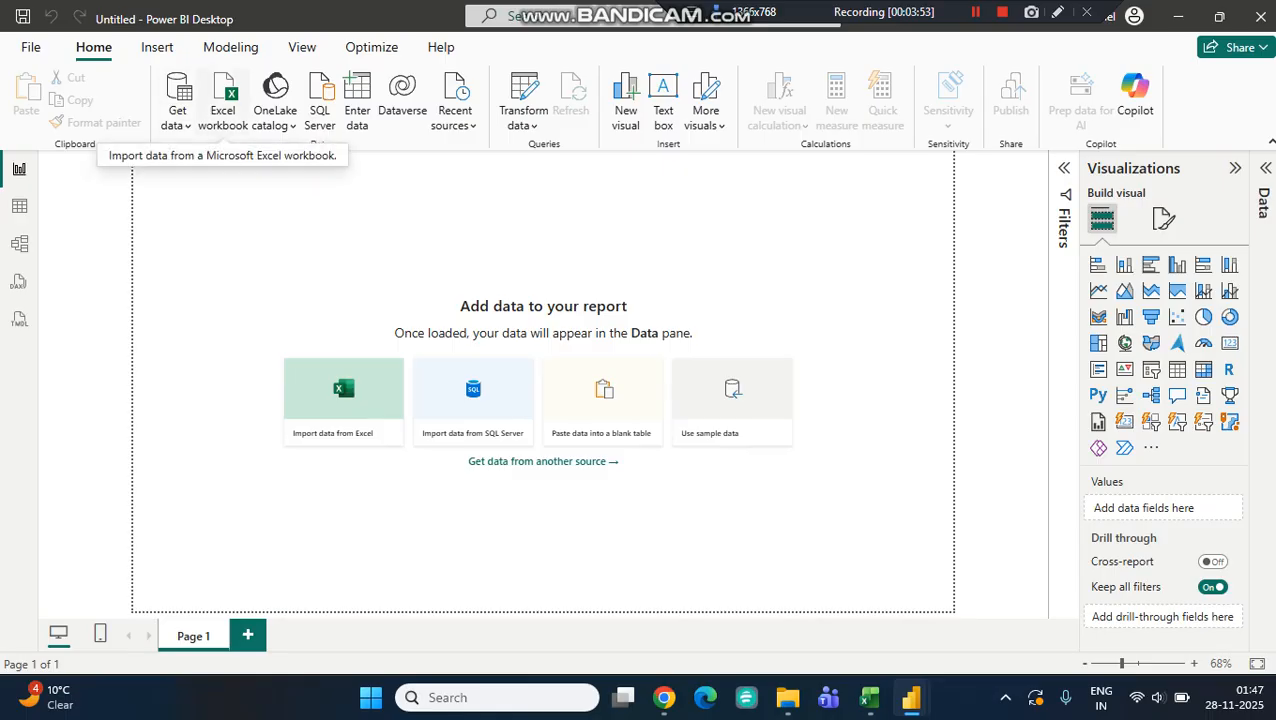
- Connect the report to the Excel workbook NYCMathScores.xlsx in the Downloads folder
{"action": "left_click", "coordinate": [223, 102]}
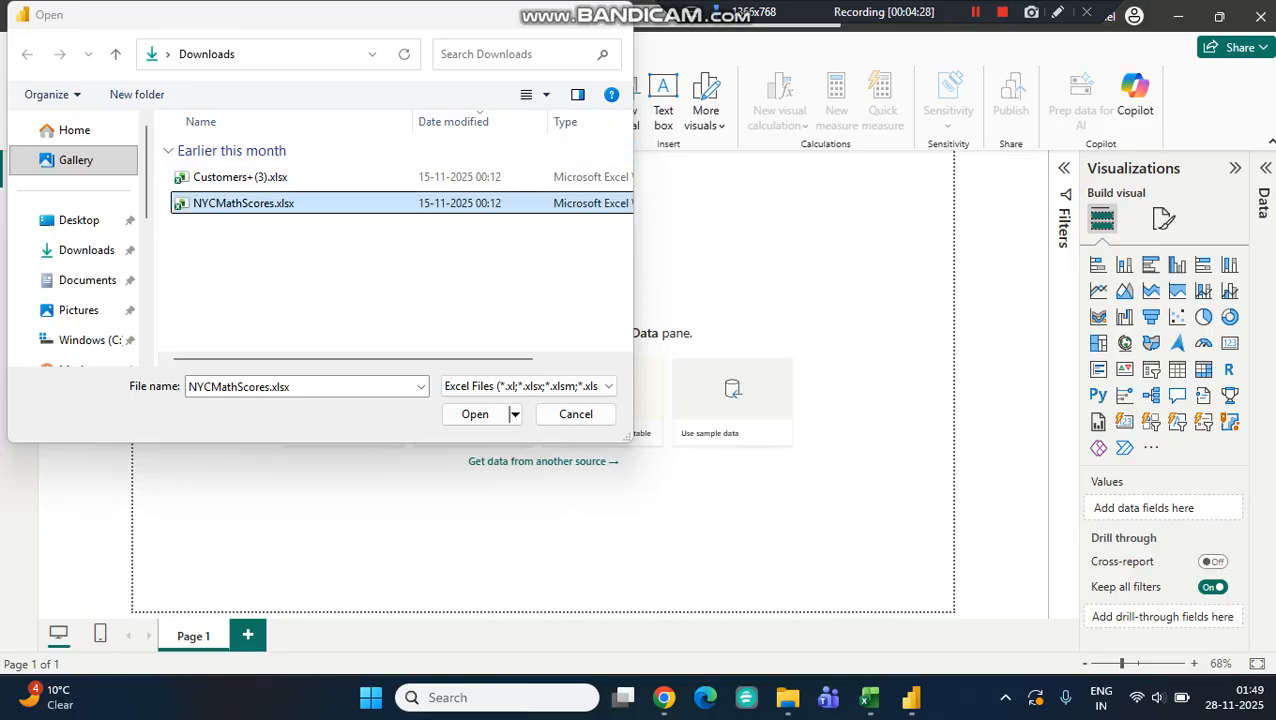
{"action": "left_click", "coordinate": [243, 203]}
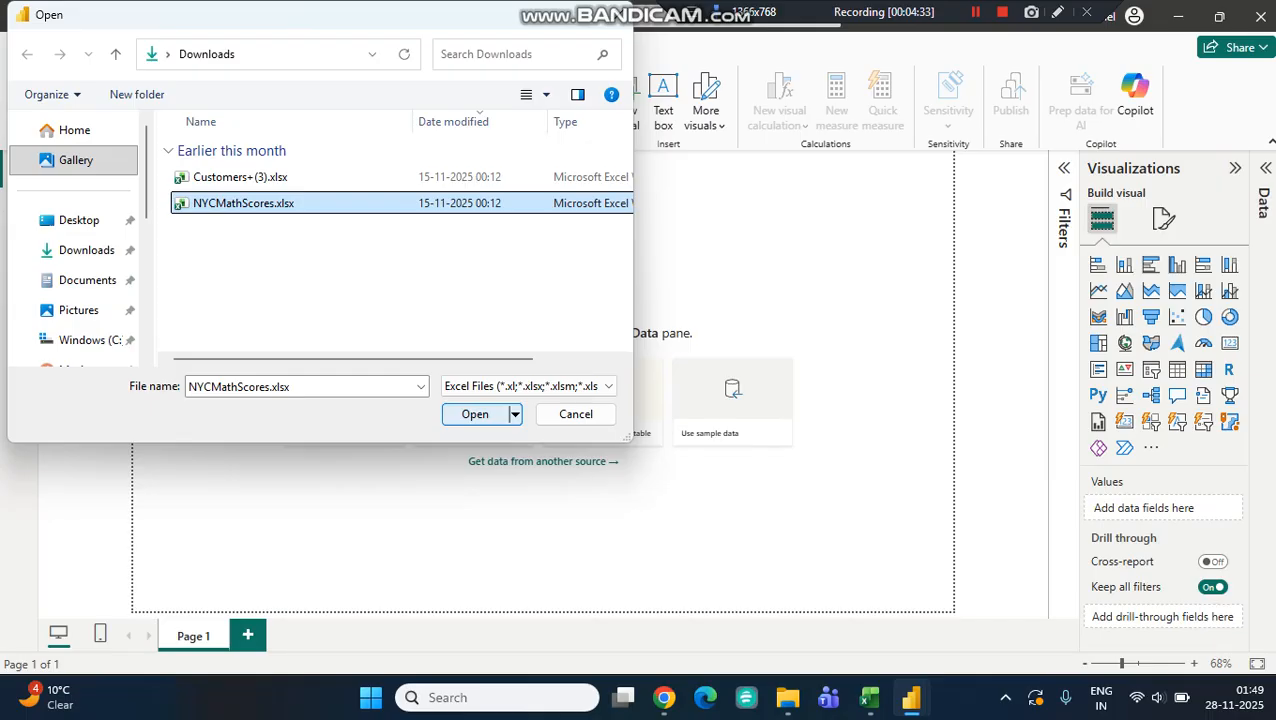
{"action": "left_click", "coordinate": [475, 414]}
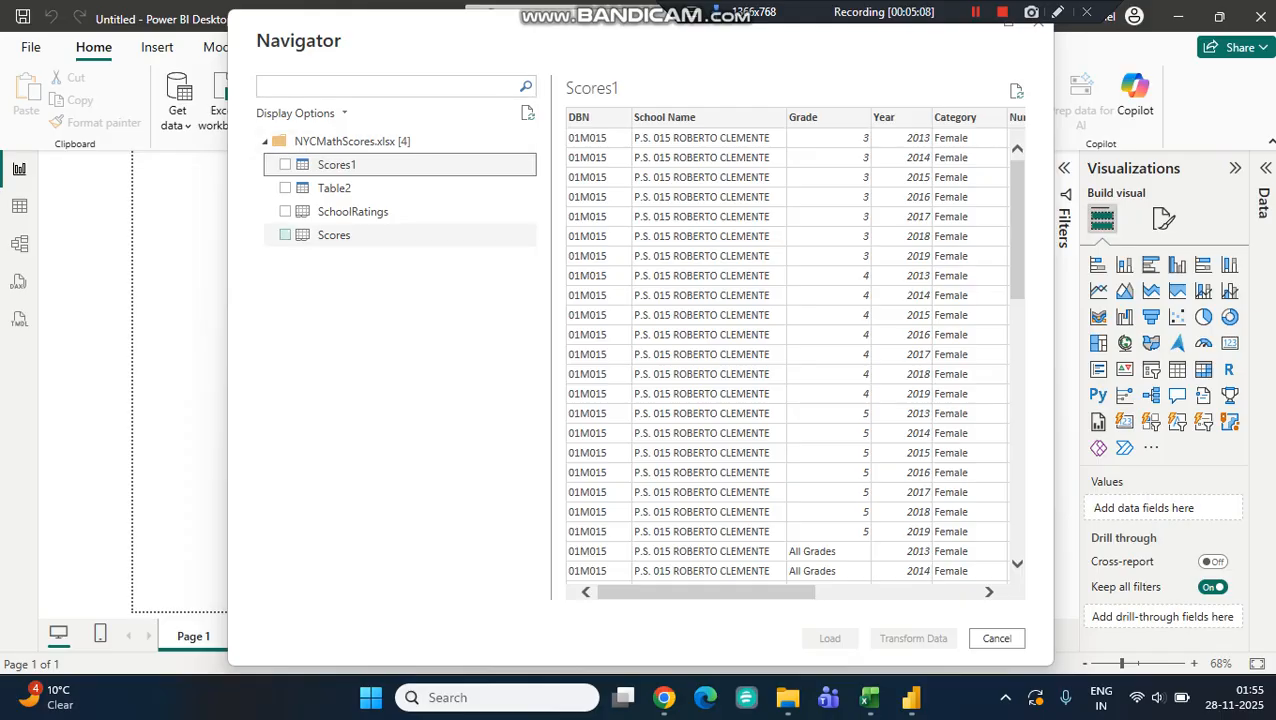
- Preview the SchoolRatings and Scores sheets and the Scores1 table of NYCMathScores.xlsx before choosing what to import
{"action": "left_click", "coordinate": [353, 212]}
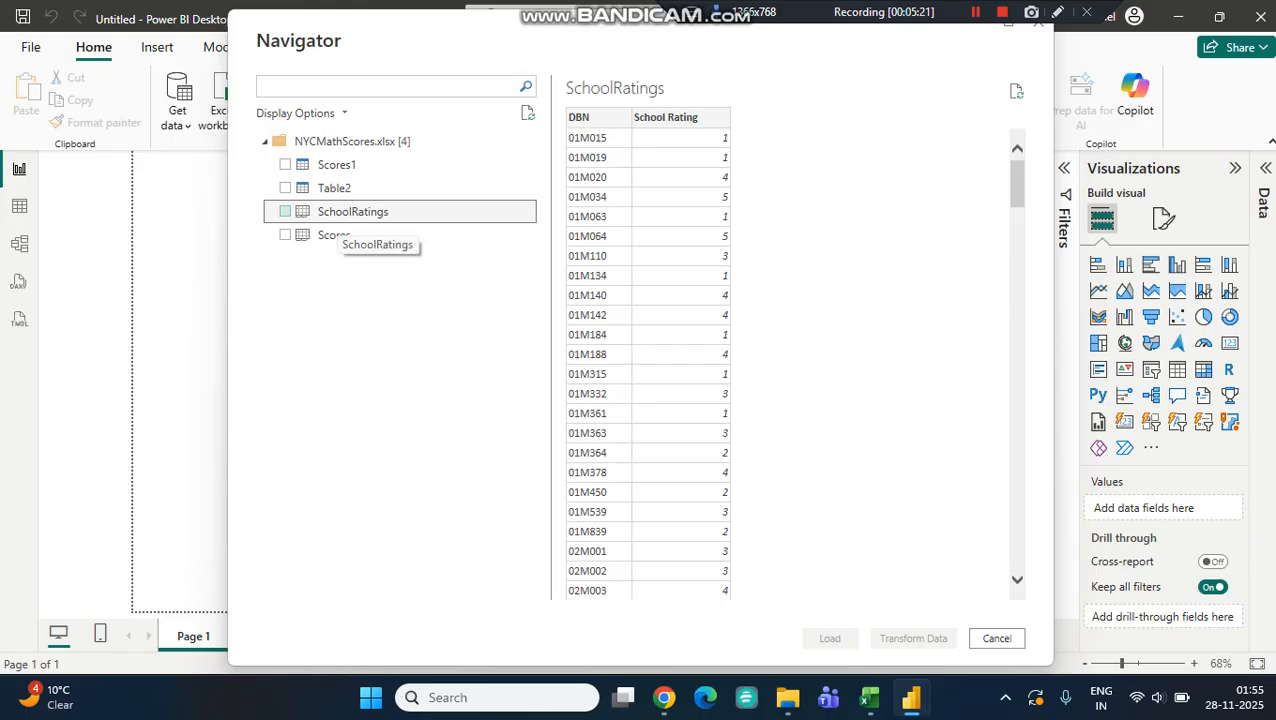
{"action": "left_click", "coordinate": [343, 236]}
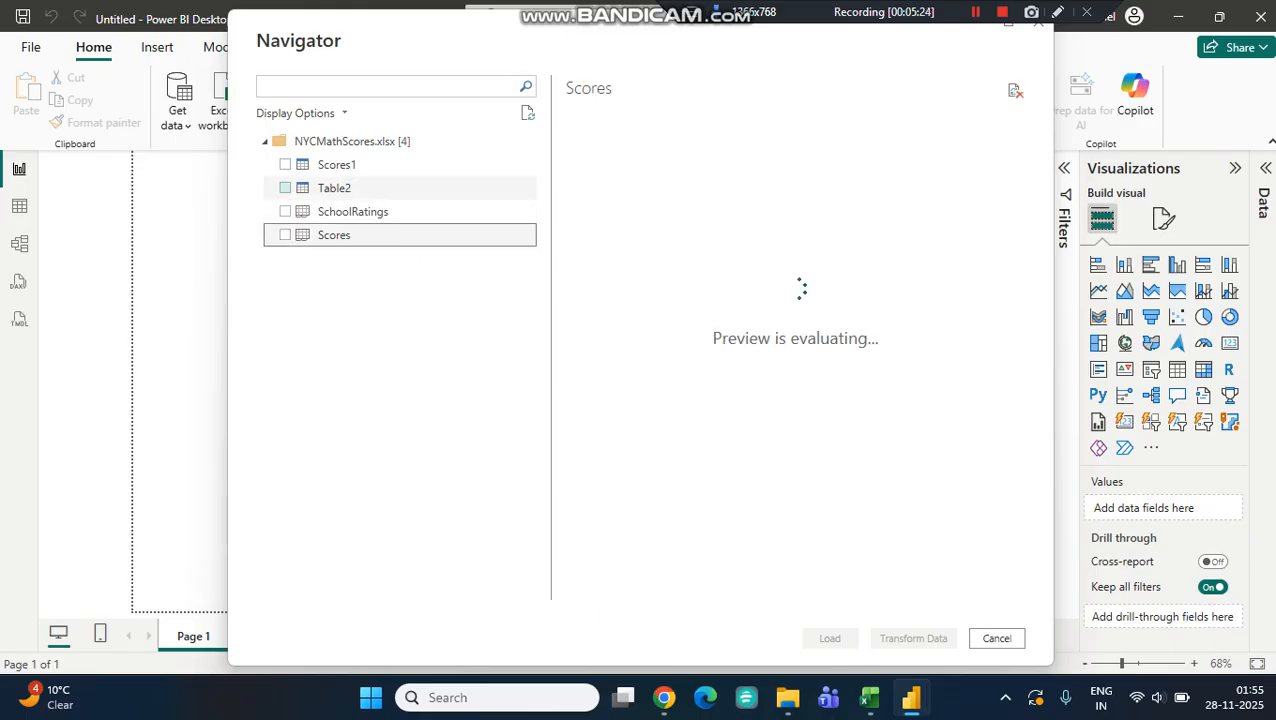
{"action": "left_click", "coordinate": [310, 168]}
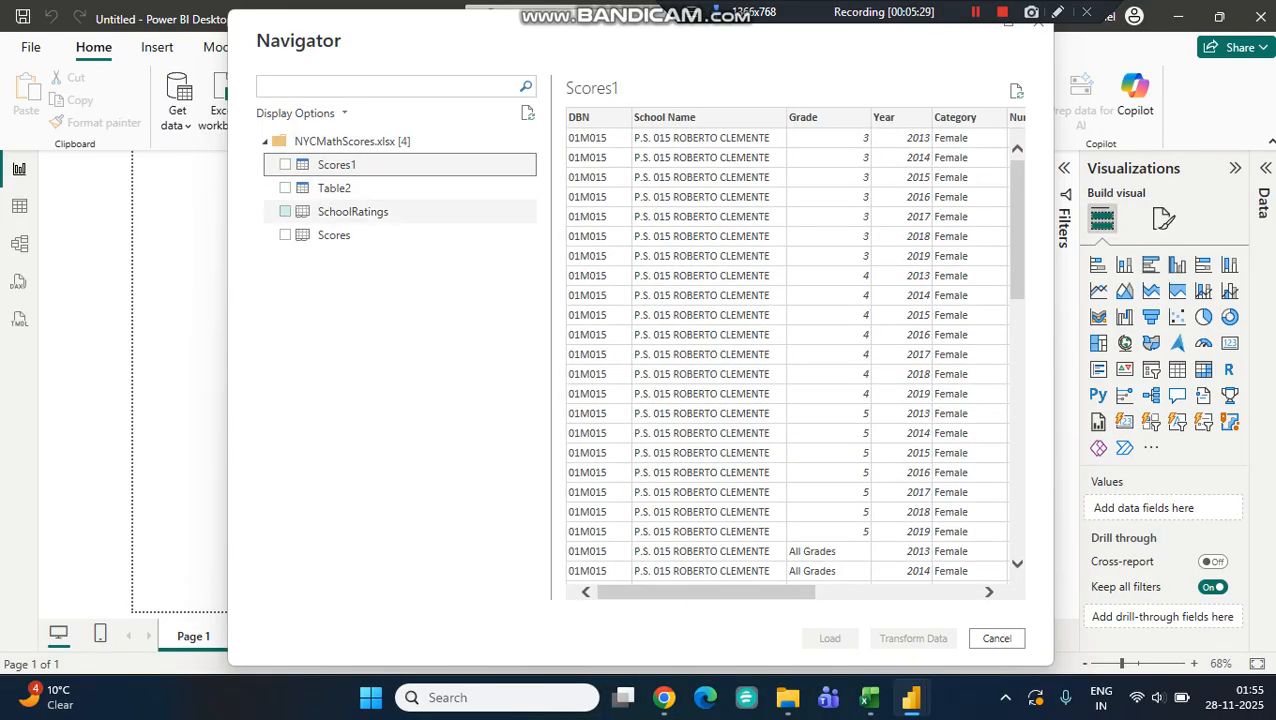
{"action": "left_click", "coordinate": [330, 211]}
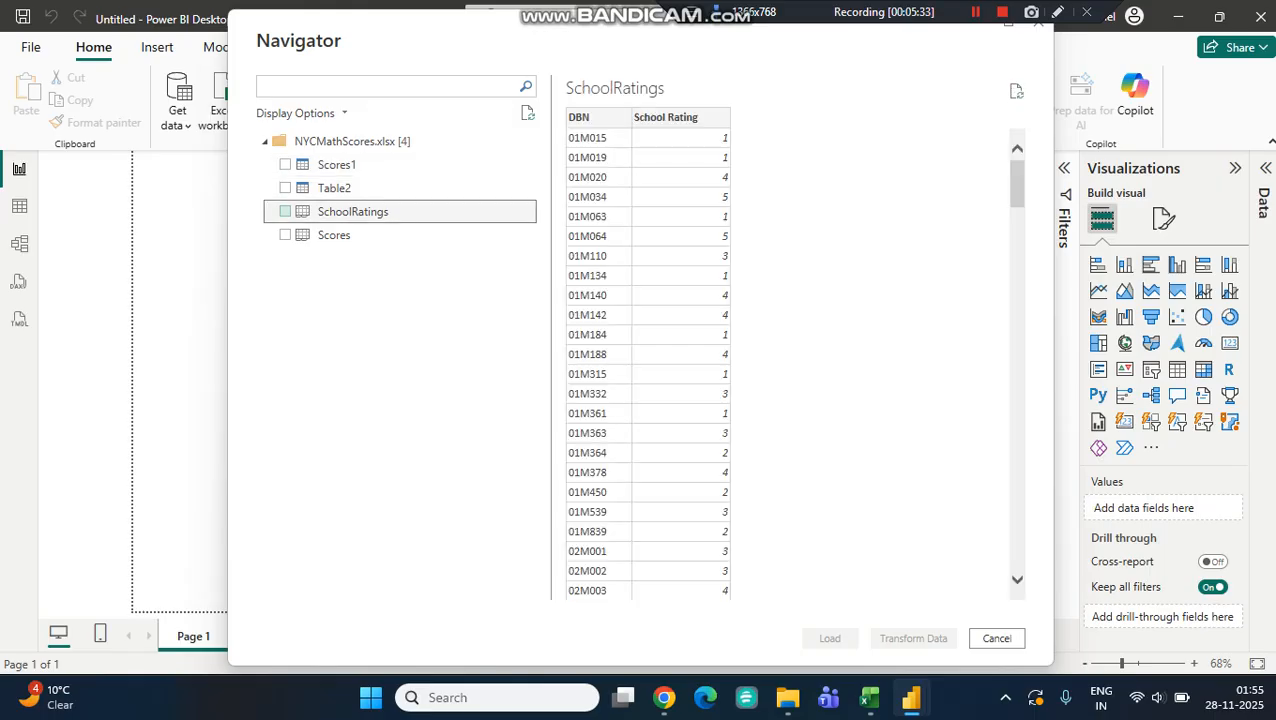
{"action": "left_click", "coordinate": [334, 235]}
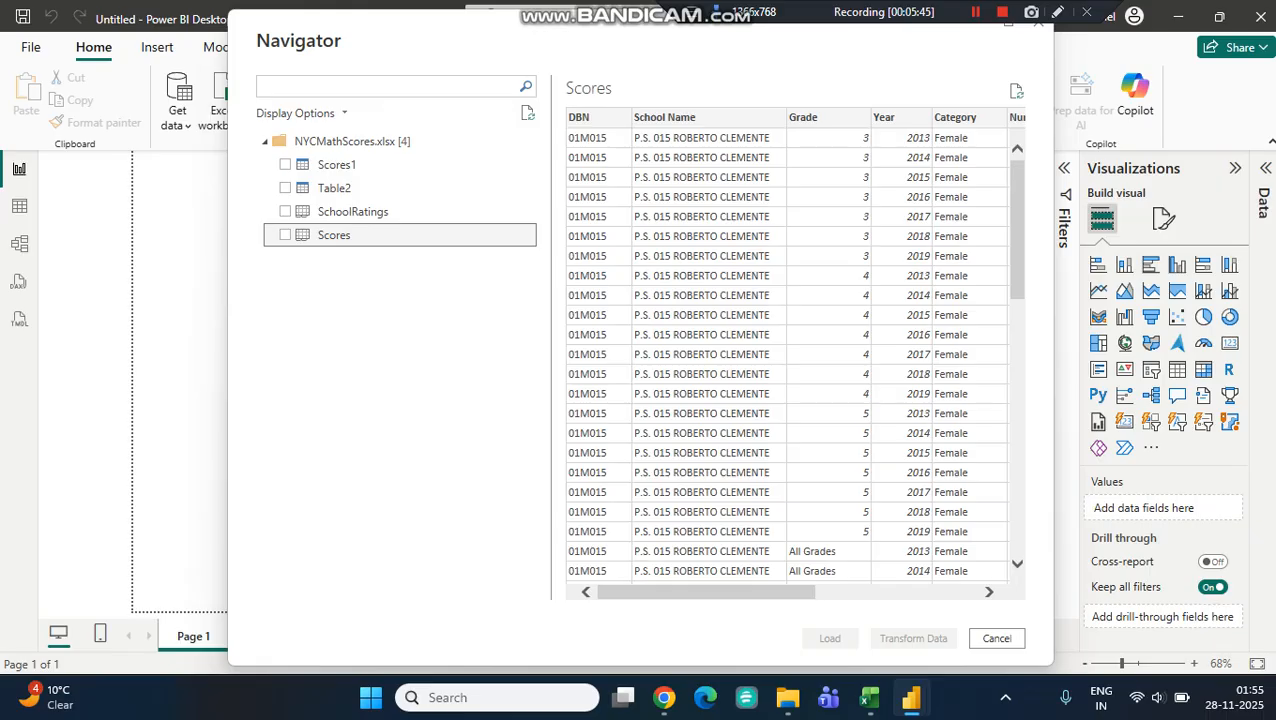
{"action": "key", "text": "alt+Tab"}
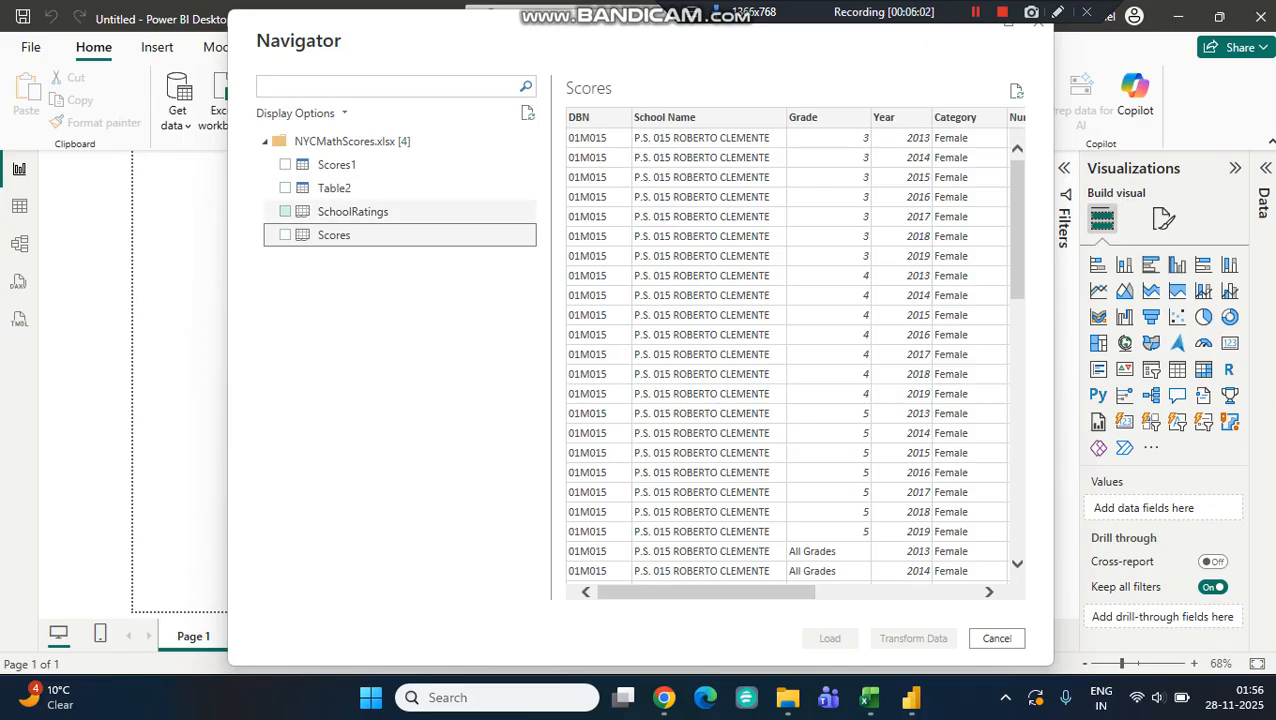
- Select the SchoolRatings and Scores sheets and load both into the report
{"action": "left_click", "coordinate": [285, 211]}
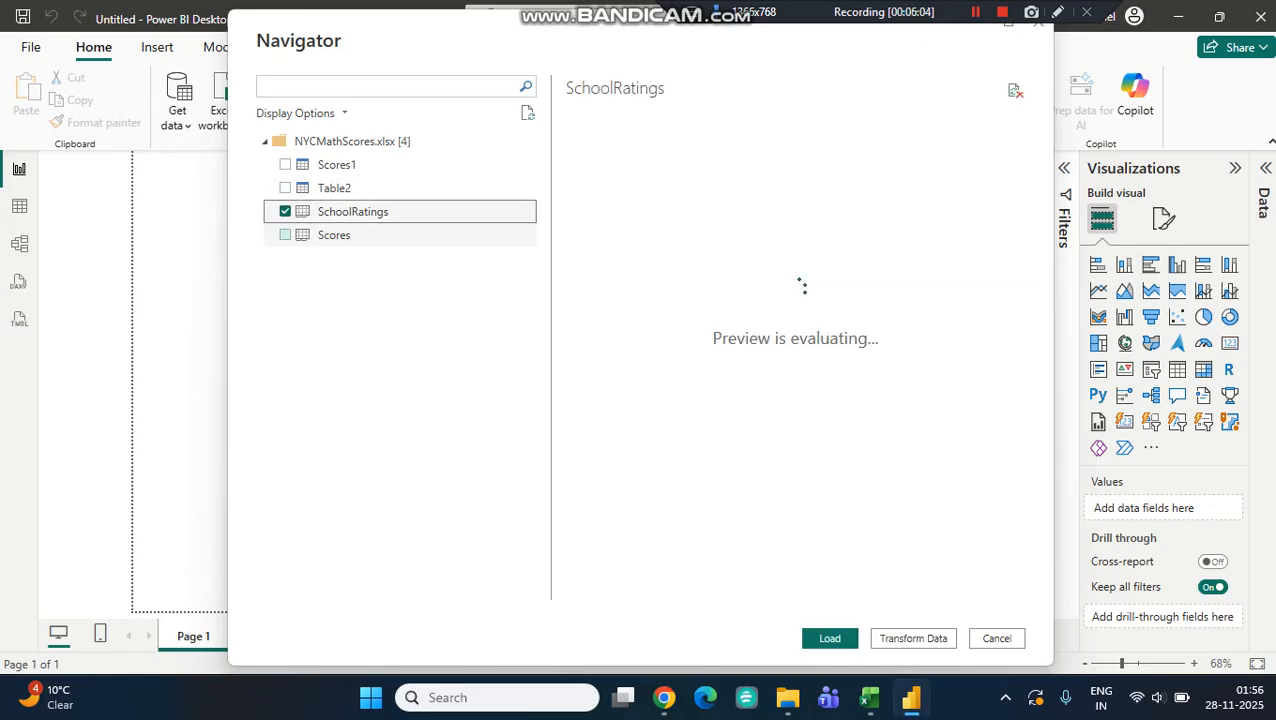
{"action": "left_click", "coordinate": [285, 235]}
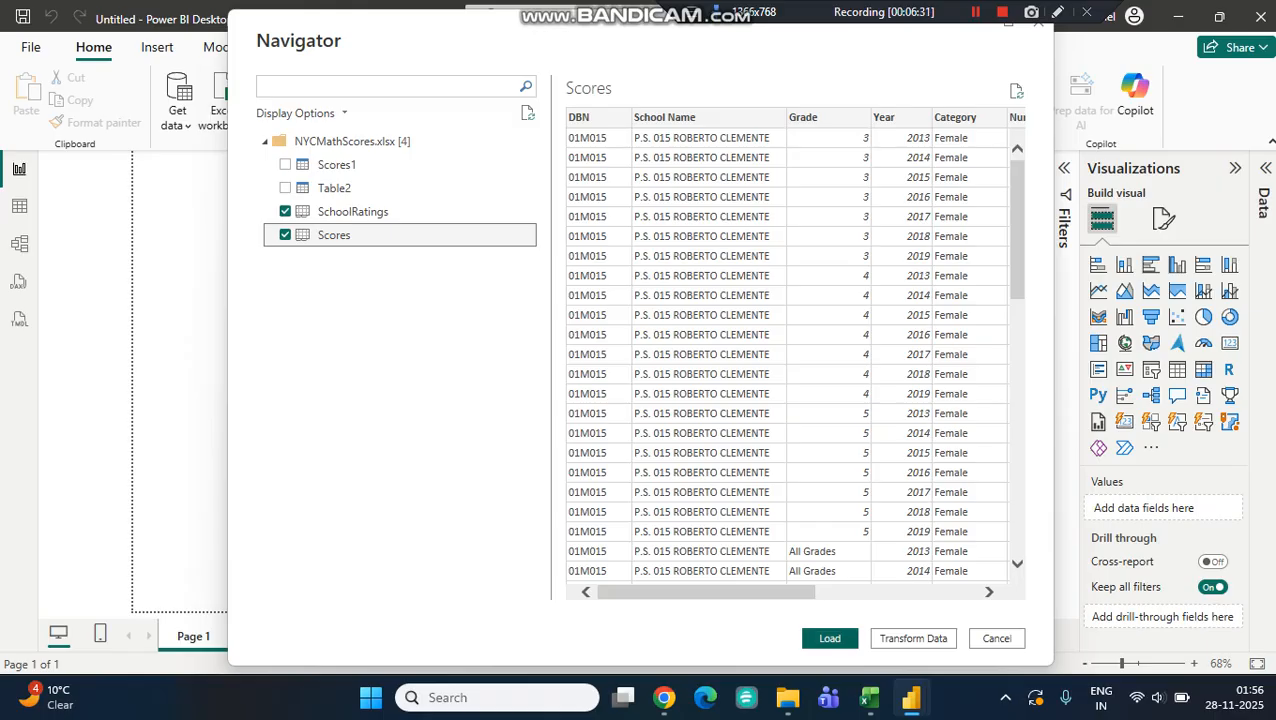
{"action": "left_click", "coordinate": [830, 638]}
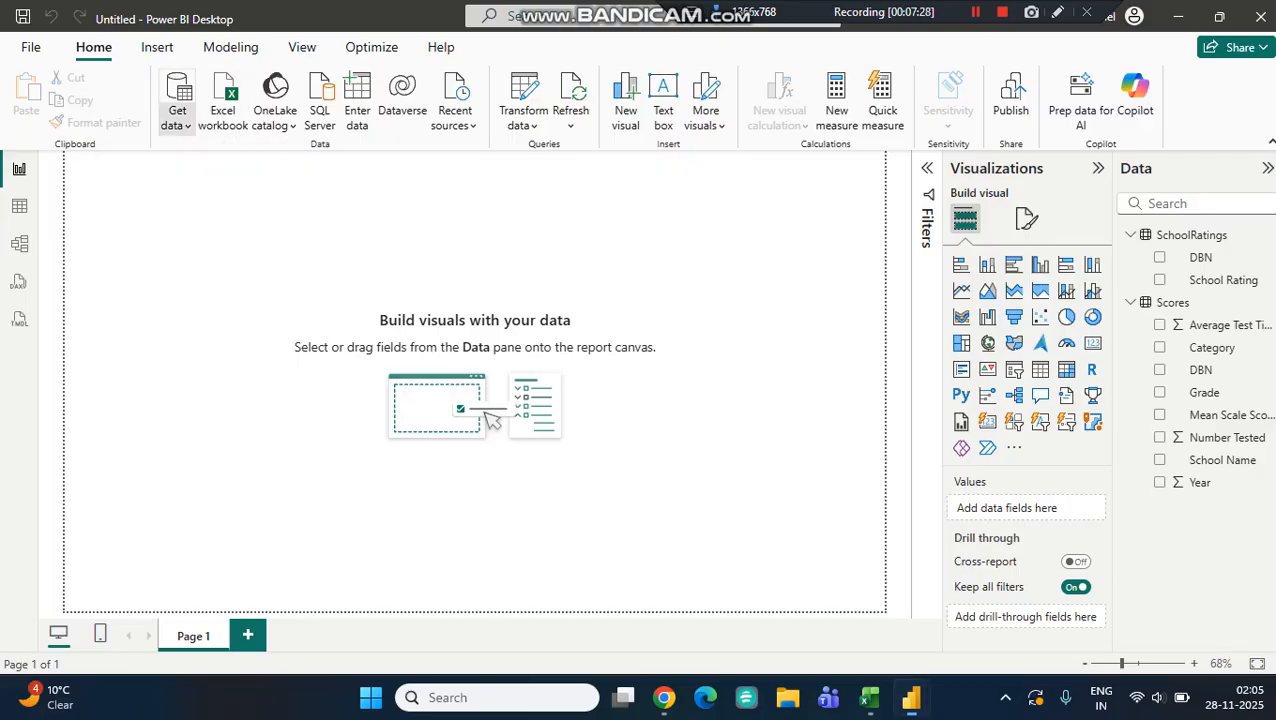
{"action": "left_click", "coordinate": [176, 117]}
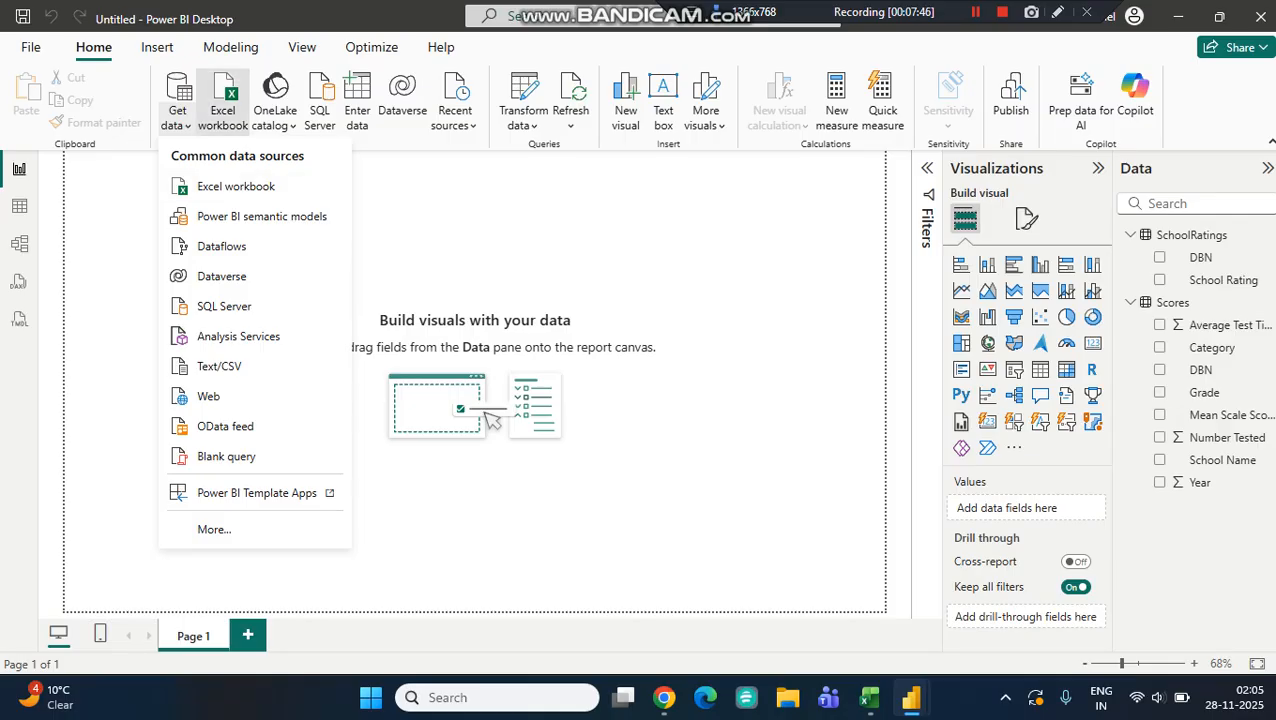
{"action": "left_click", "coordinate": [222, 102]}
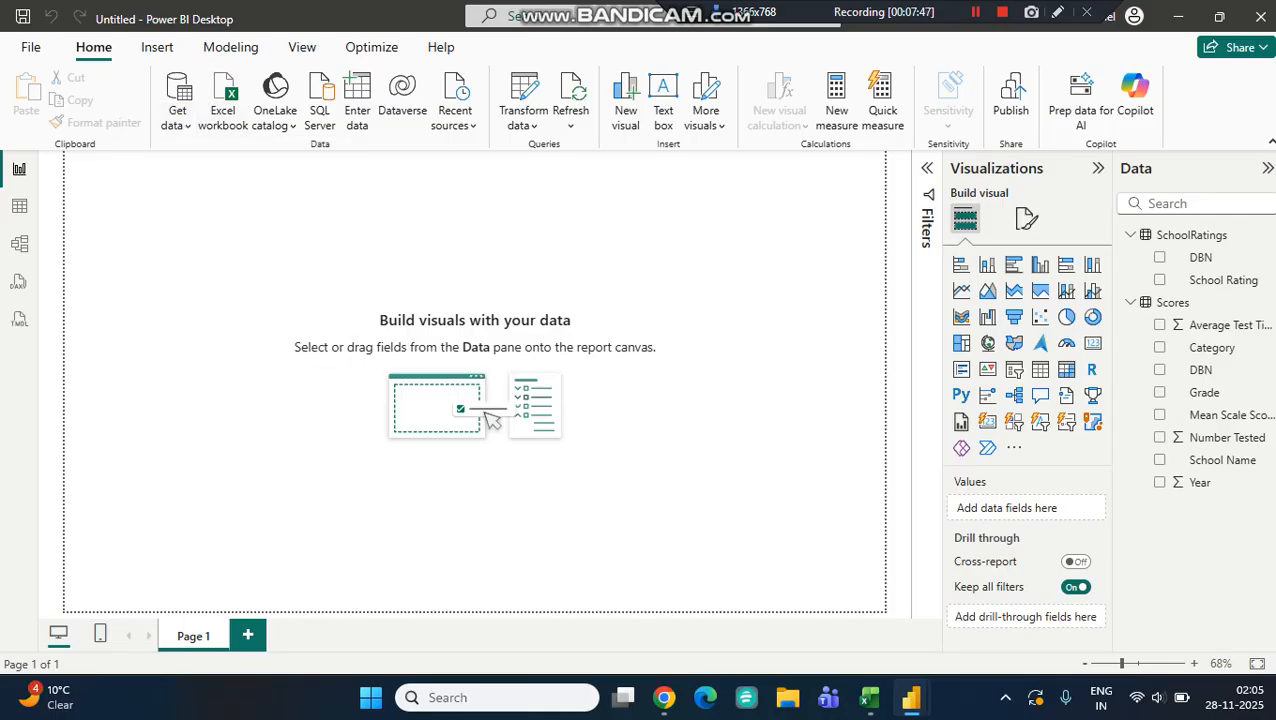